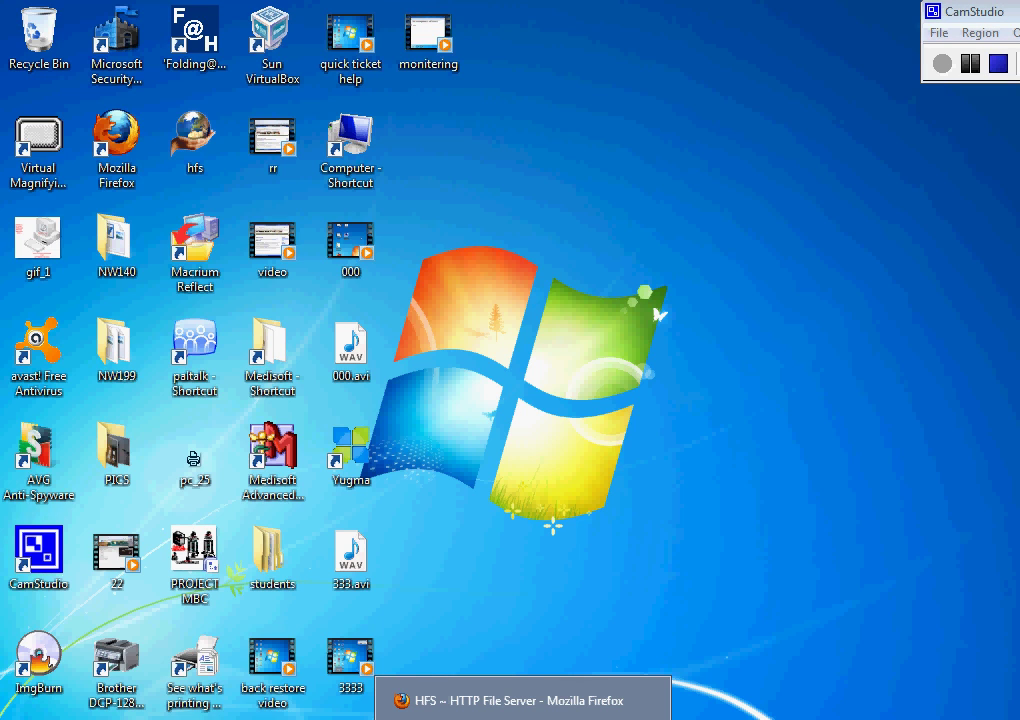
# Return to the Google results for hfs, open the HFS ~ HTTP File Server site and go to its Download page
pyautogui.click(520, 700)
pyautogui.moveTo(192, 58); pyautogui.dragTo(295, 37)
pyautogui.click(68, 84)
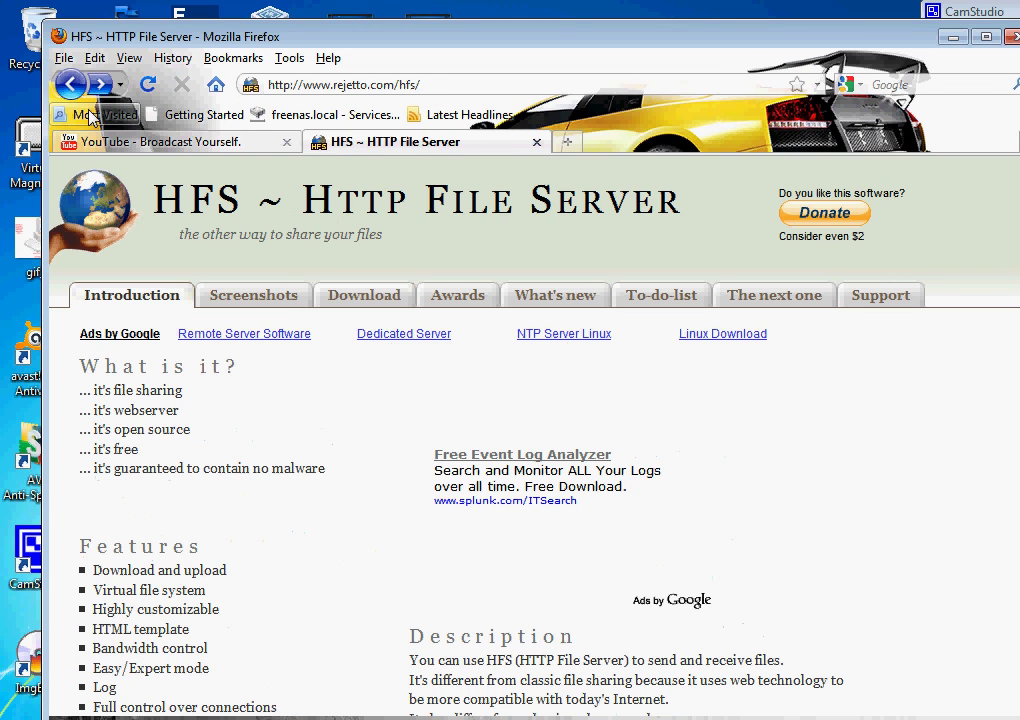
pyautogui.click(68, 84)
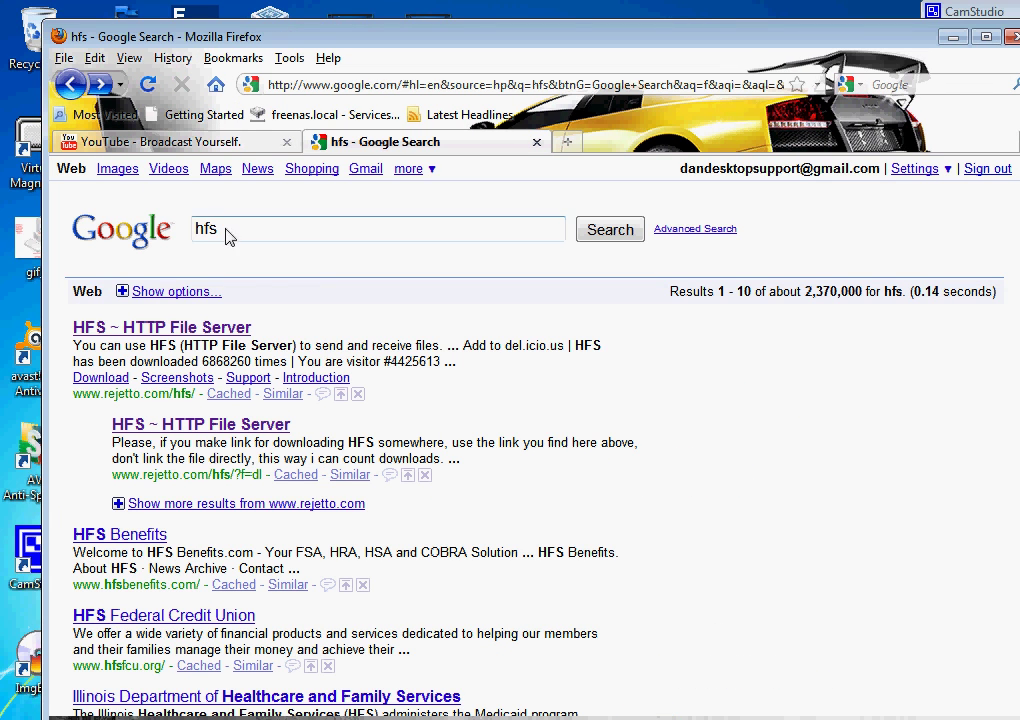
pyautogui.moveTo(228, 236); pyautogui.dragTo(171, 235)
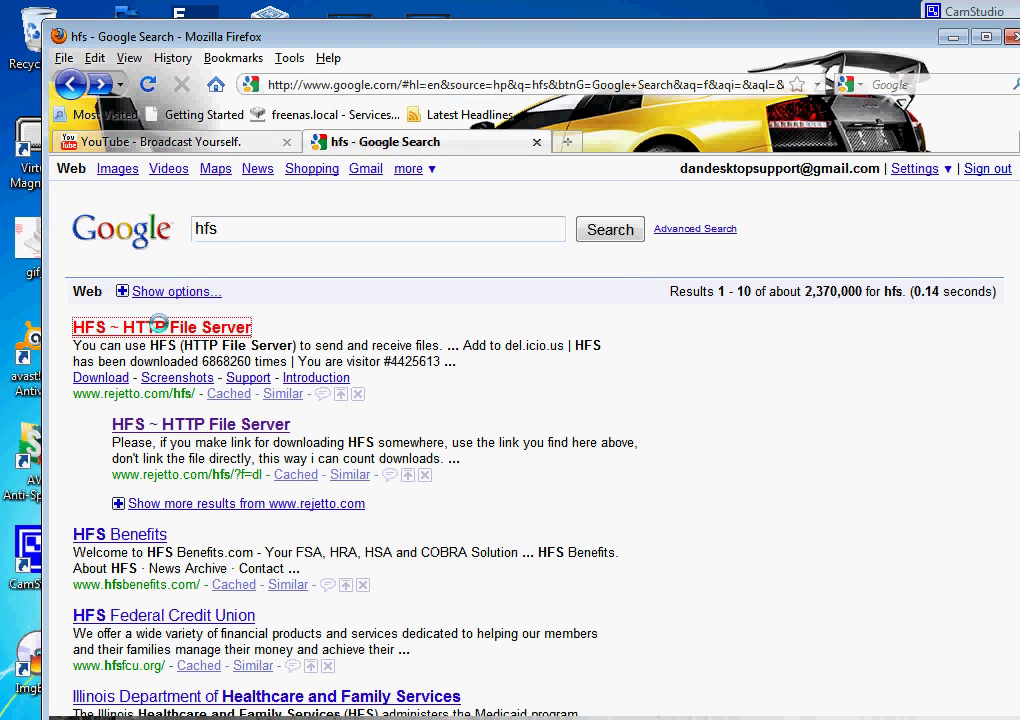
pyautogui.click(200, 323)
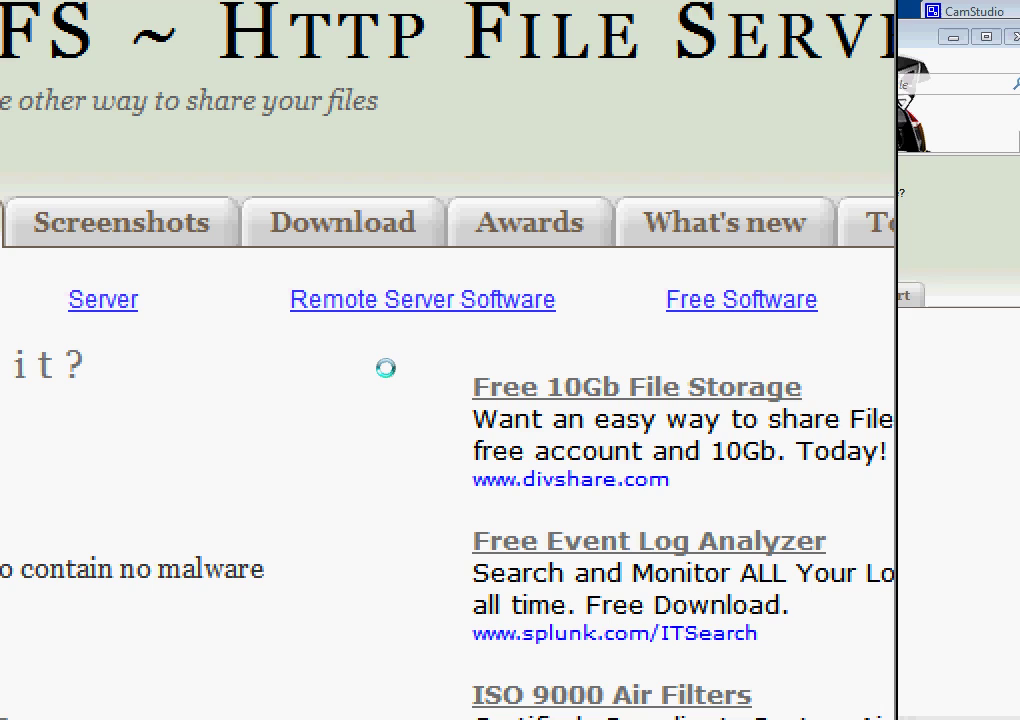
pyautogui.click(365, 295)
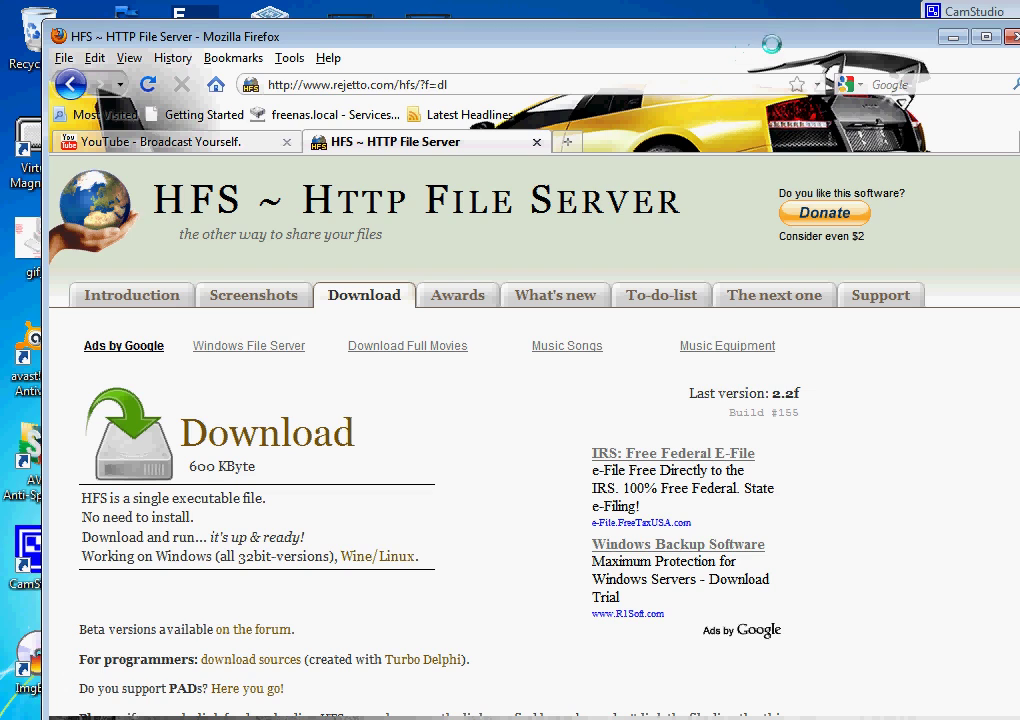
# Put the browser window away so the desktop is clear, without quitting the browser
pyautogui.moveTo(914, 42); pyautogui.dragTo(805, 51)
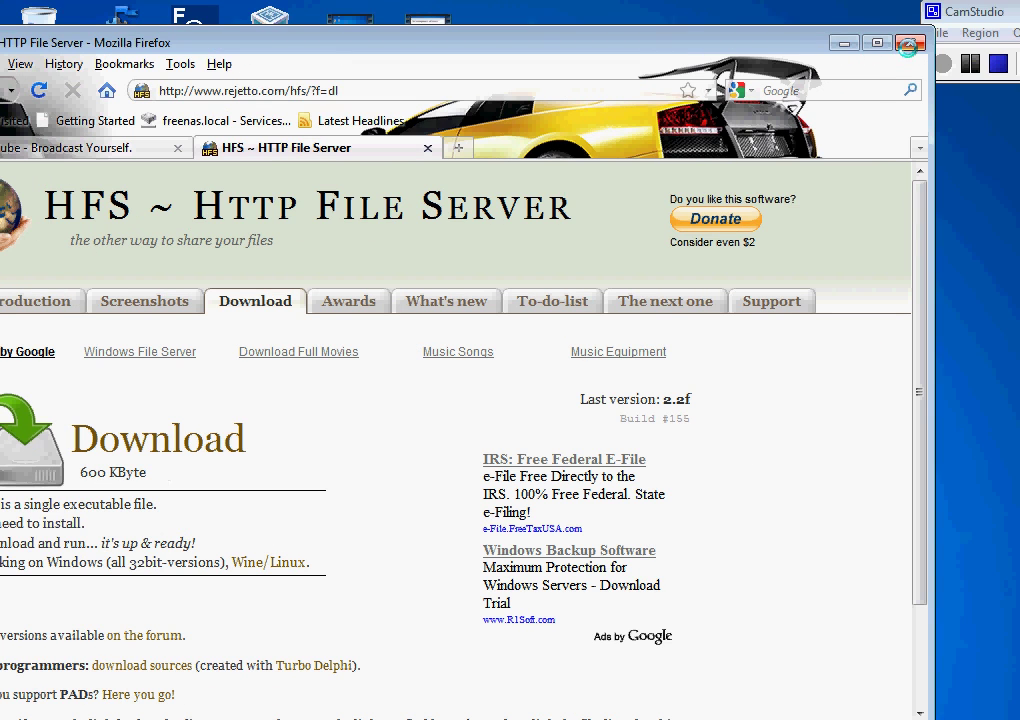
pyautogui.click(907, 45)
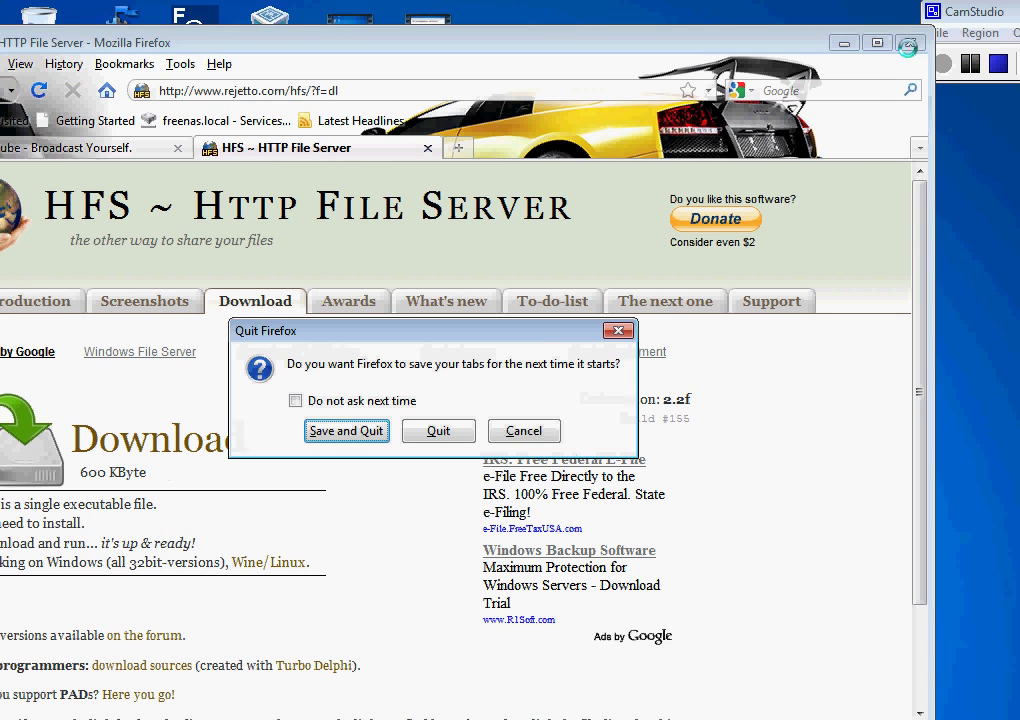
pyautogui.click(468, 431)
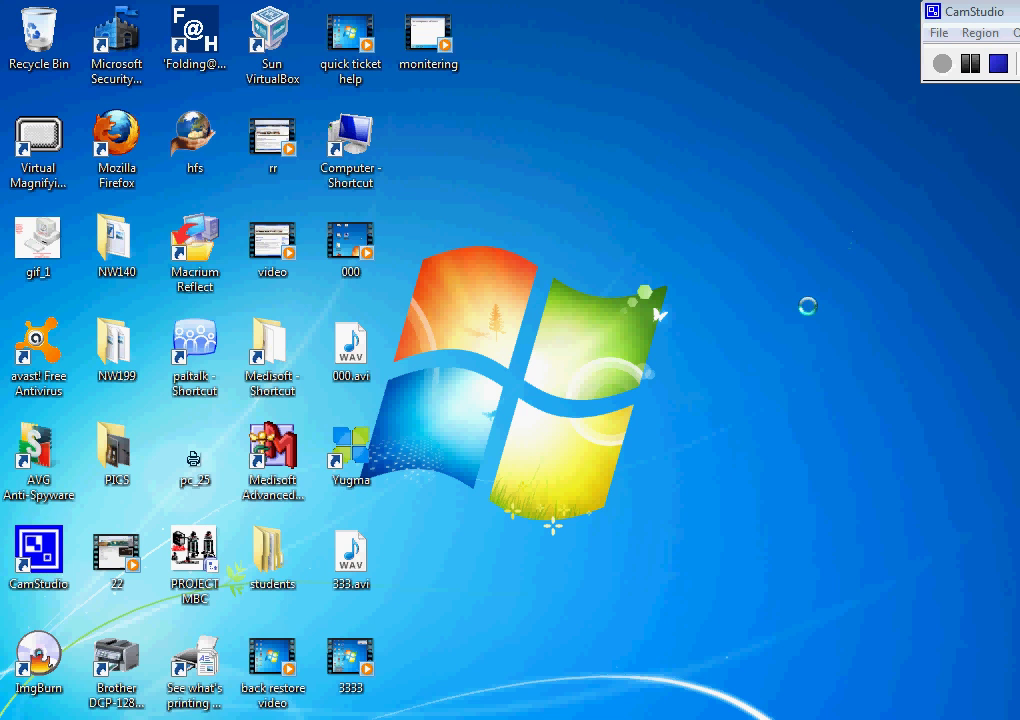
# Run hfs.exe from the desktop and bring up the HTTP File Server window
pyautogui.doubleClick(194, 140)
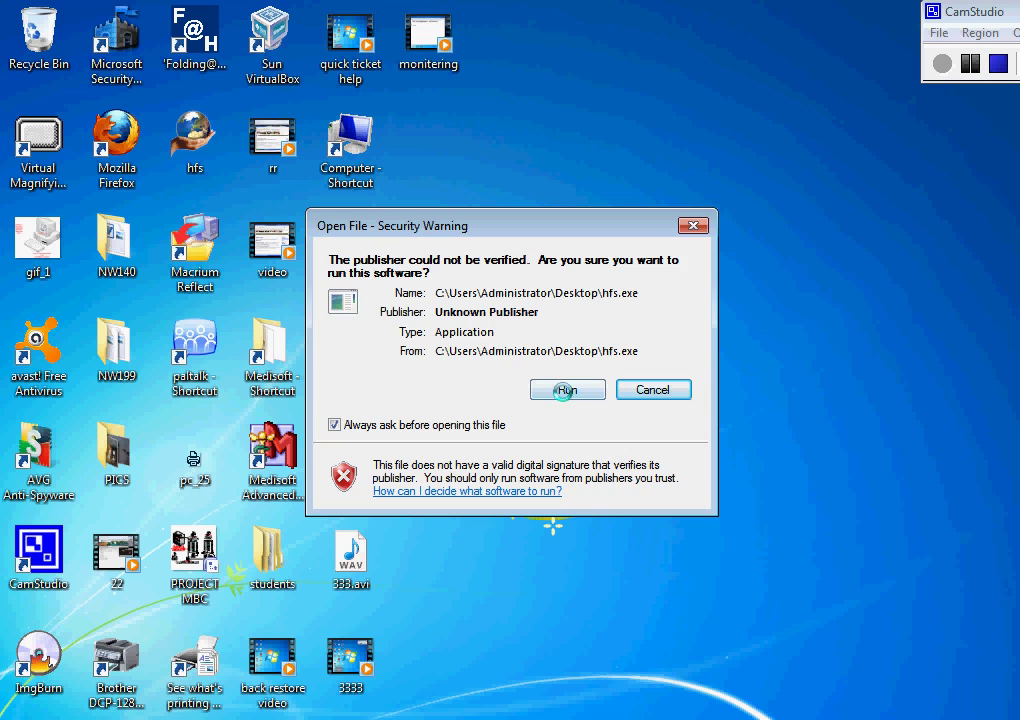
pyautogui.click(565, 390)
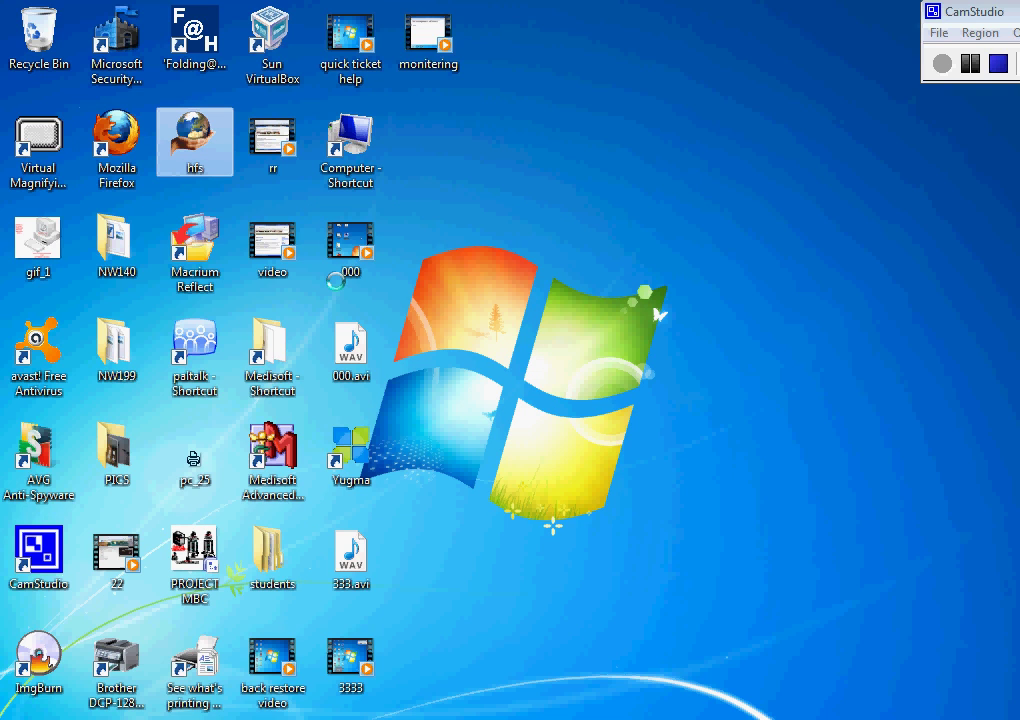
pyautogui.doubleClick(45, 125)
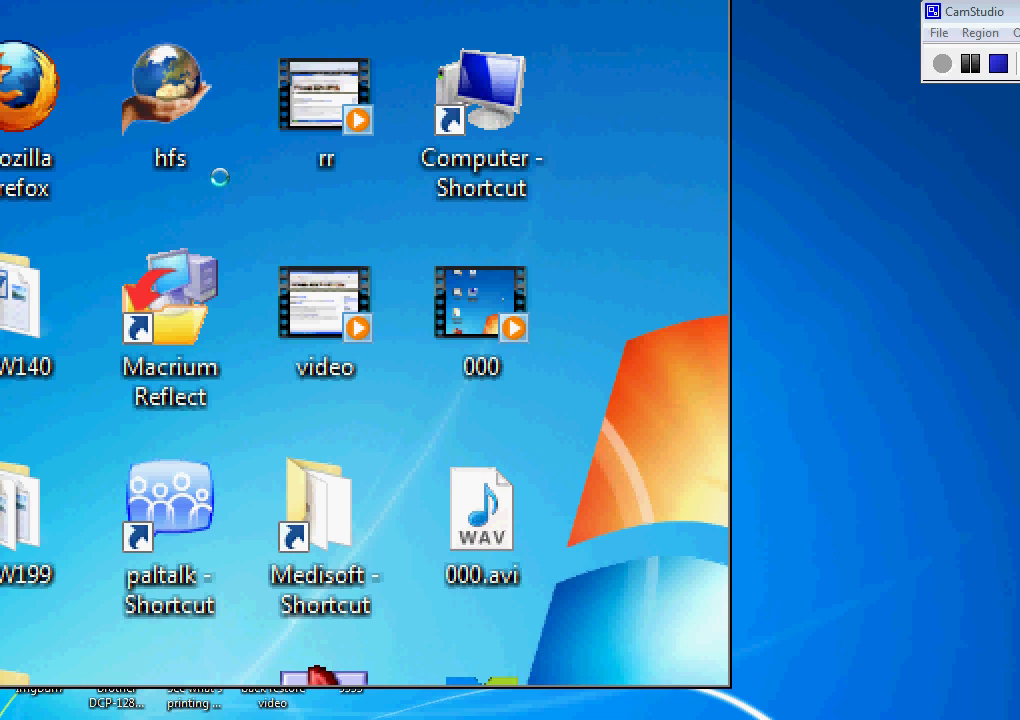
pyautogui.click(219, 160)
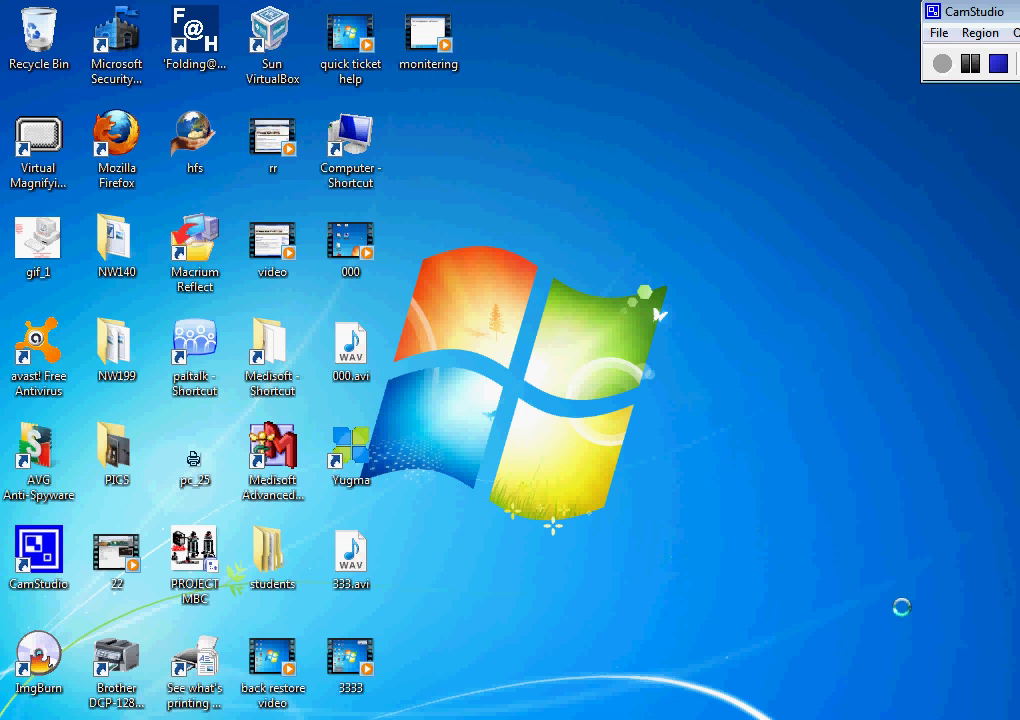
pyautogui.click(824, 715)
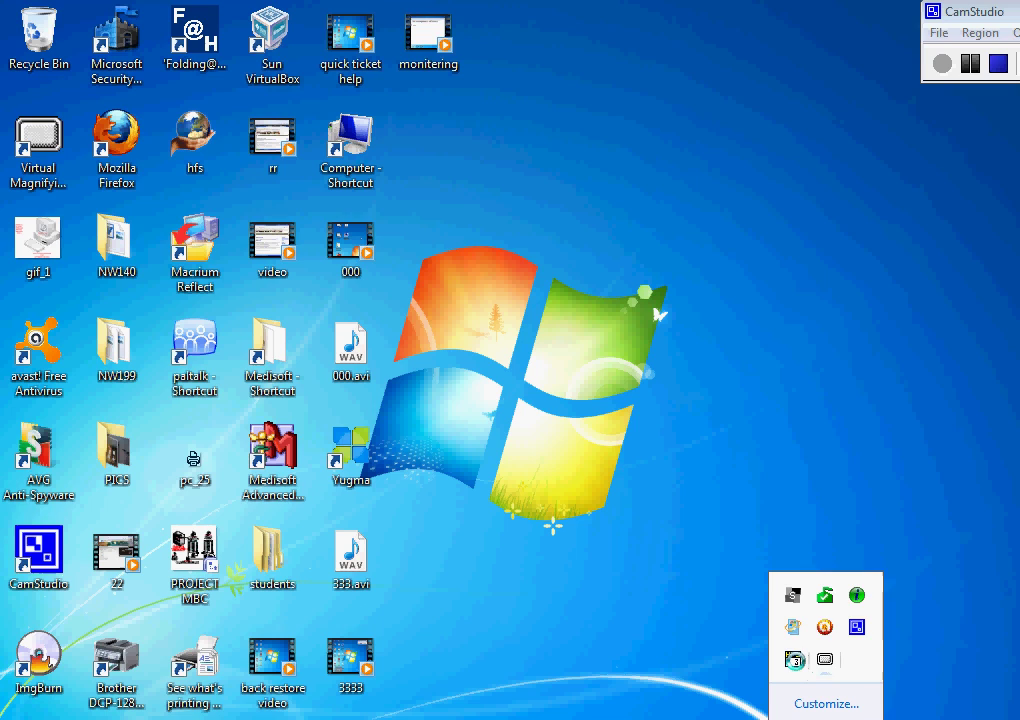
pyautogui.click(793, 659)
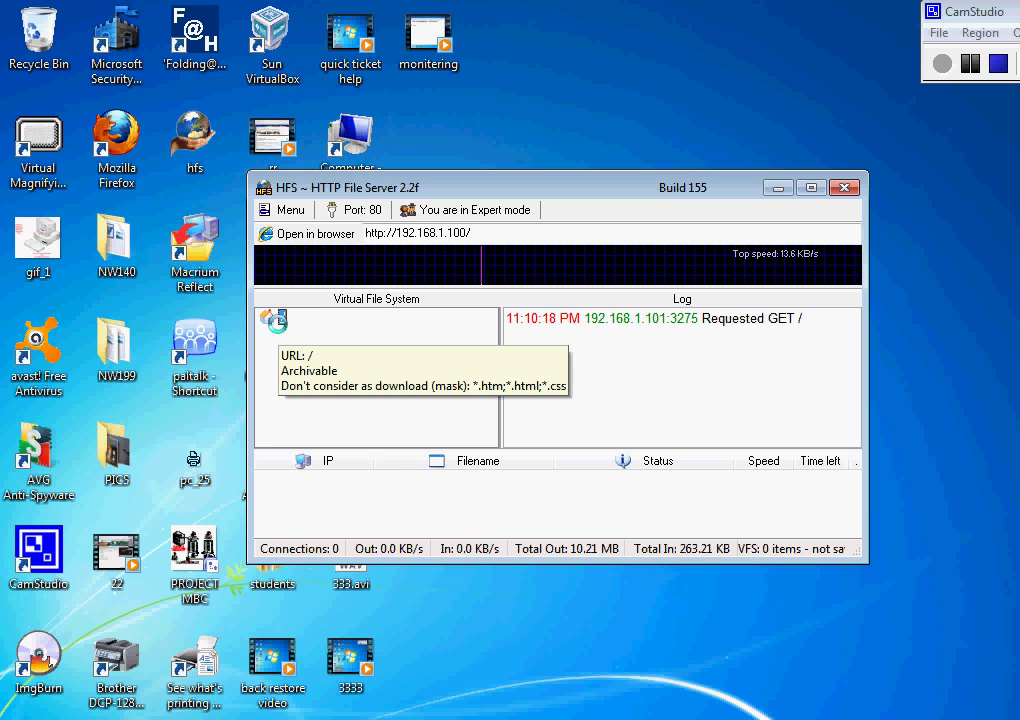
# Add the My Documents folder from disk to the root of the virtual file system as a real folder
pyautogui.rightClick(277, 322)
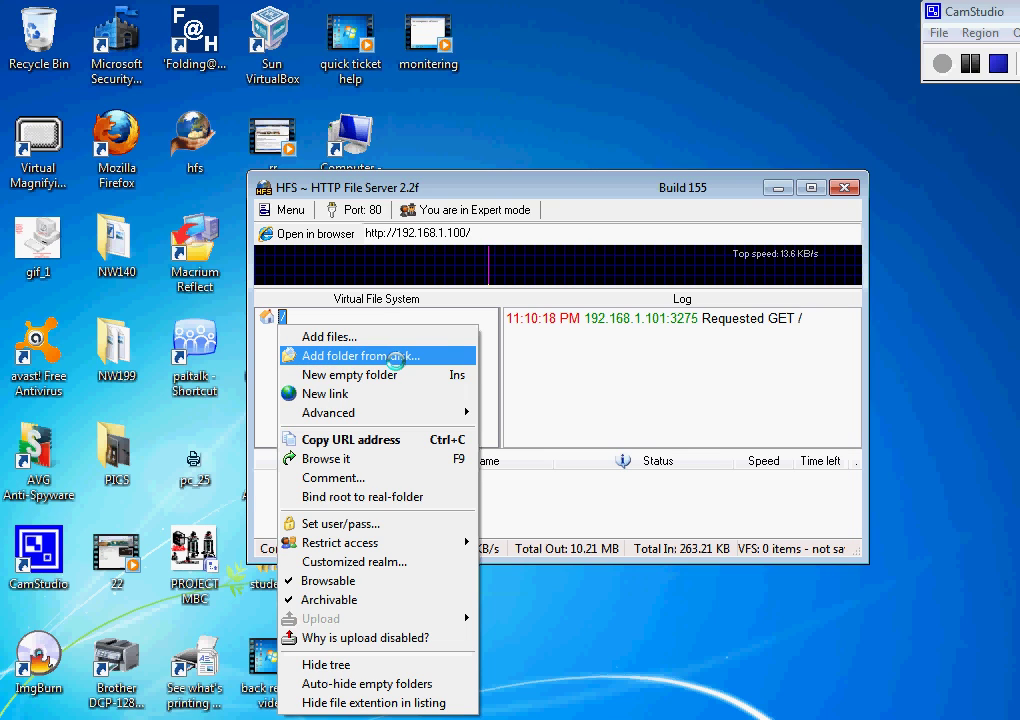
pyautogui.click(396, 357)
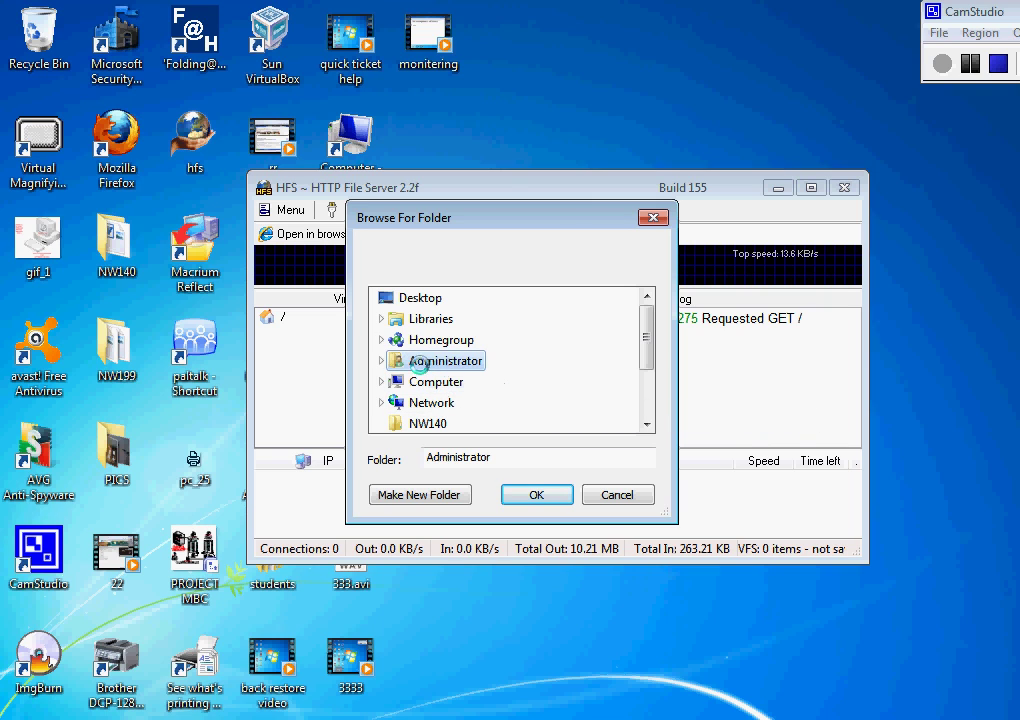
pyautogui.moveTo(653, 344)
pyautogui.mouseDown()
pyautogui.moveTo(653, 378)
pyautogui.moveTo(659, 369)
pyautogui.moveTo(644, 335)
pyautogui.moveTo(646, 368)
pyautogui.mouseUp()
pyautogui.doubleClick(440, 340)
pyautogui.click(498, 342)
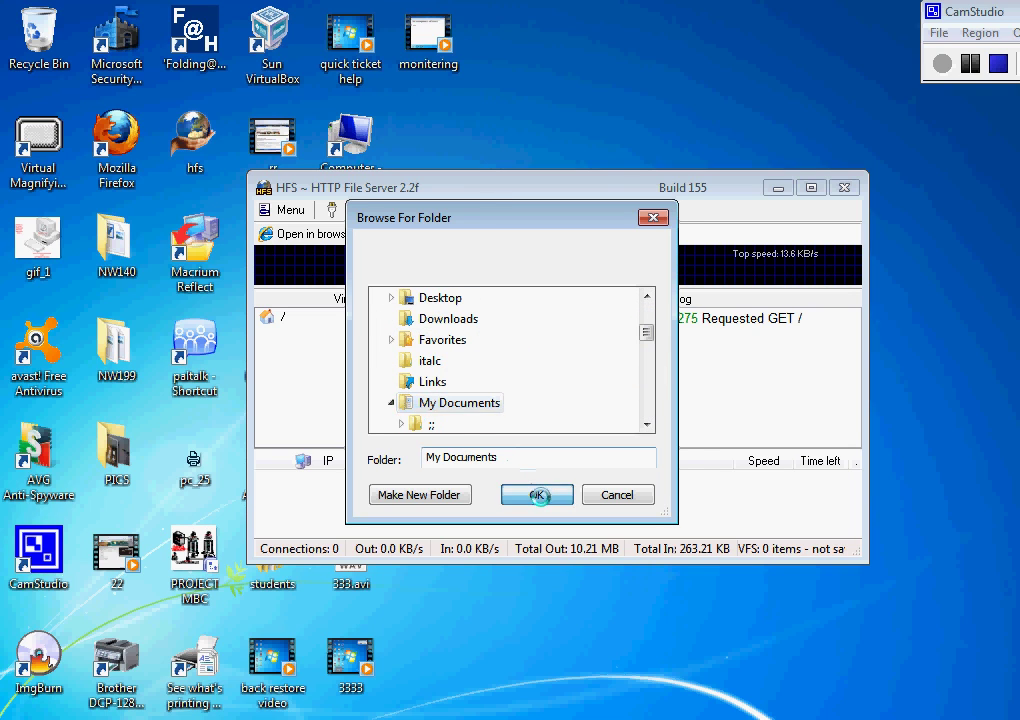
pyautogui.click(537, 495)
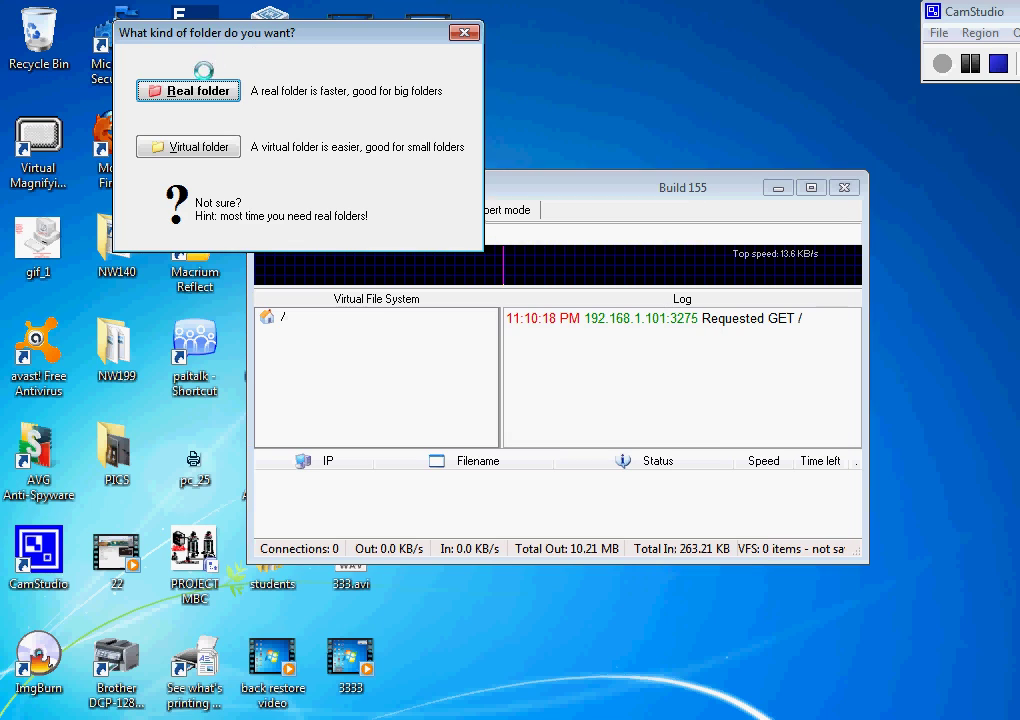
pyautogui.click(139, 130)
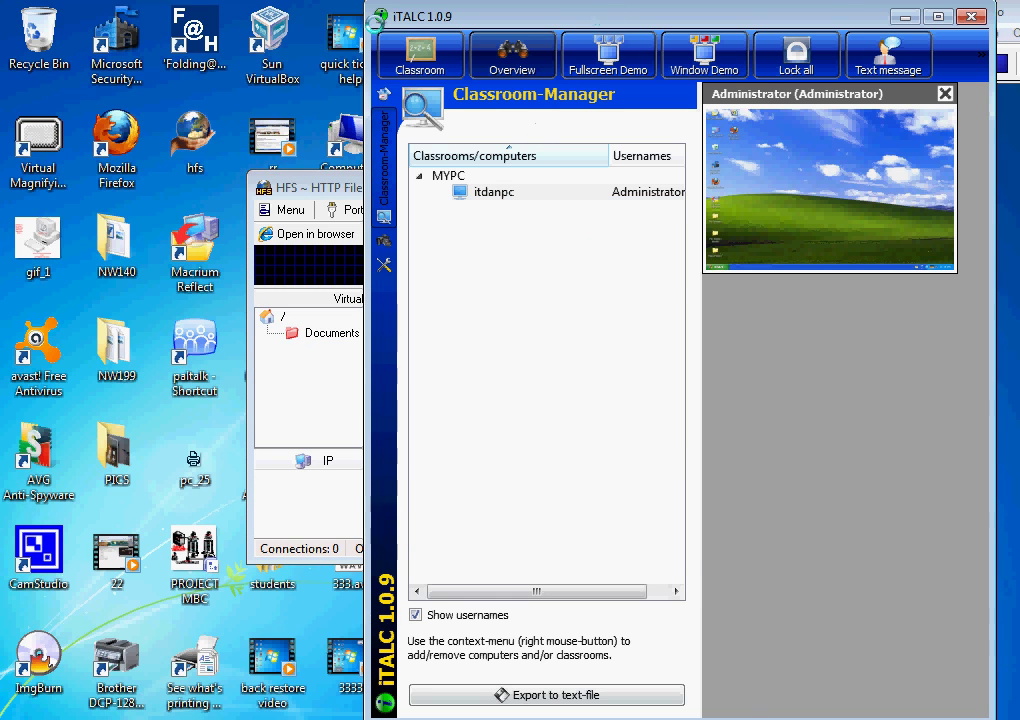
# Reposition and widen the iTALC window, and start remote control of the itdanpc computer
pyautogui.moveTo(591, 24); pyautogui.dragTo(287, 24)
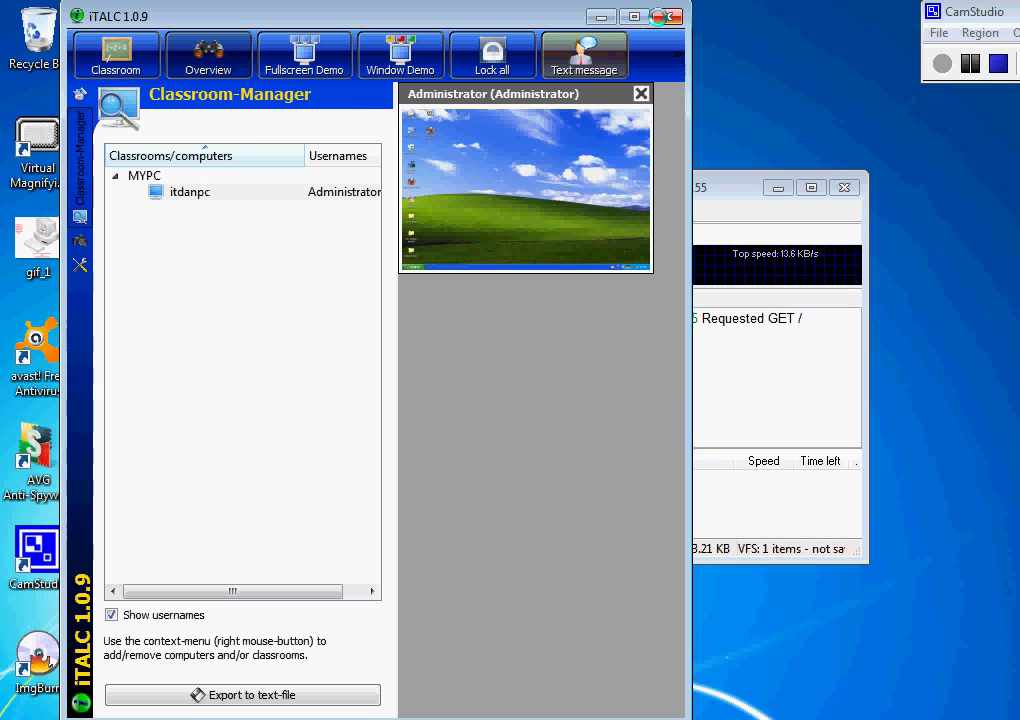
pyautogui.moveTo(690, 84); pyautogui.dragTo(883, 105)
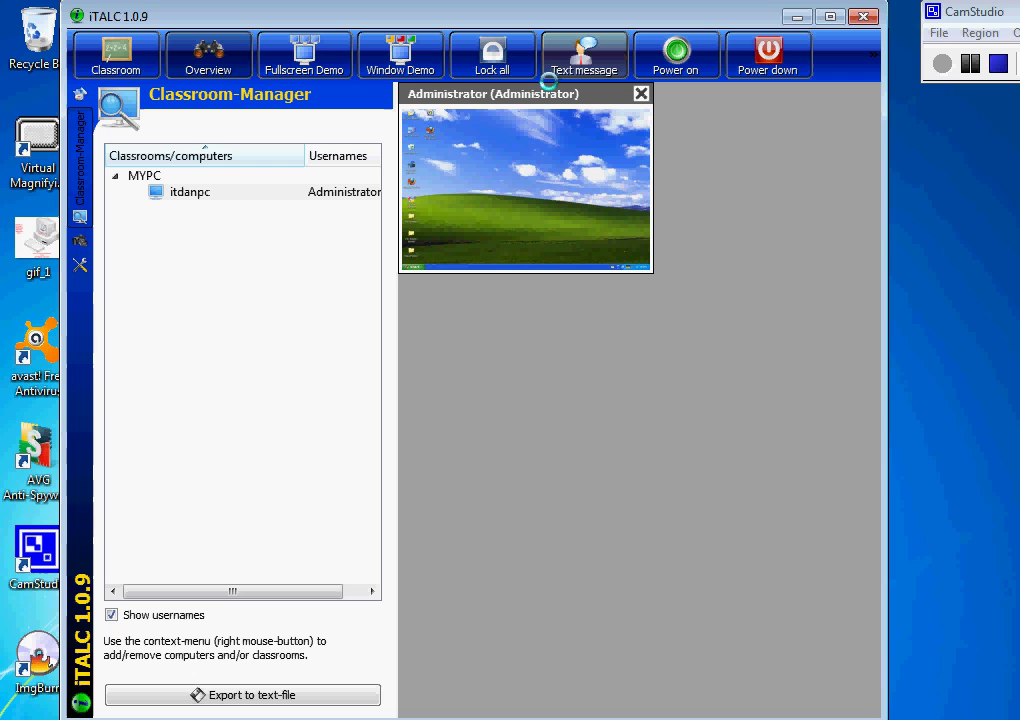
pyautogui.moveTo(638, 7); pyautogui.dragTo(604, 18)
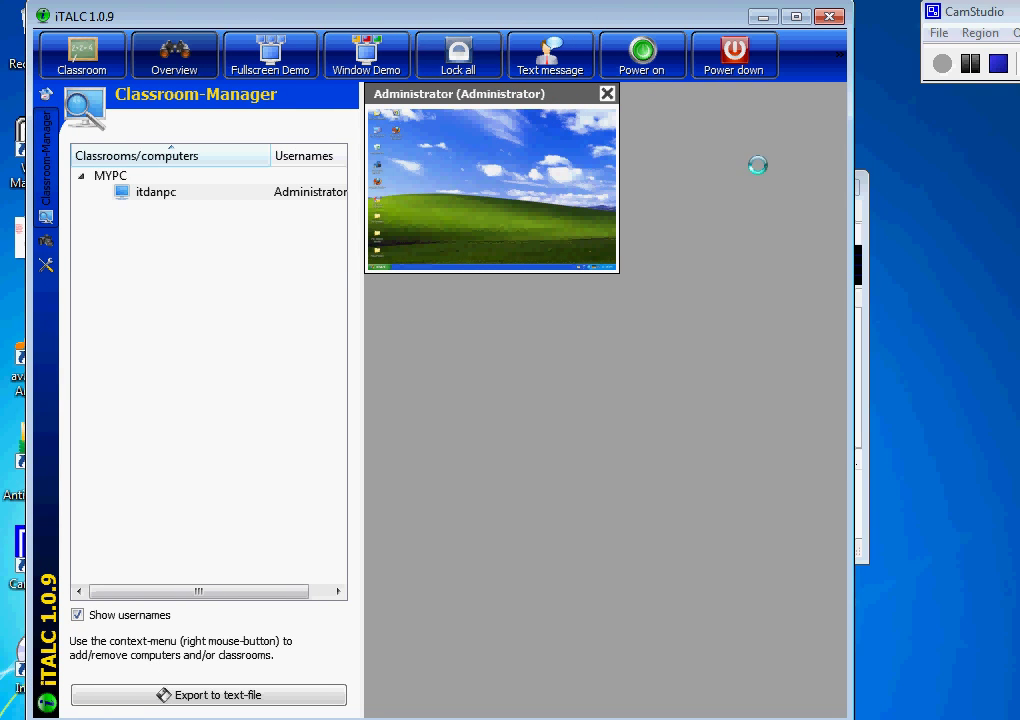
pyautogui.moveTo(848, 149); pyautogui.dragTo(912, 160)
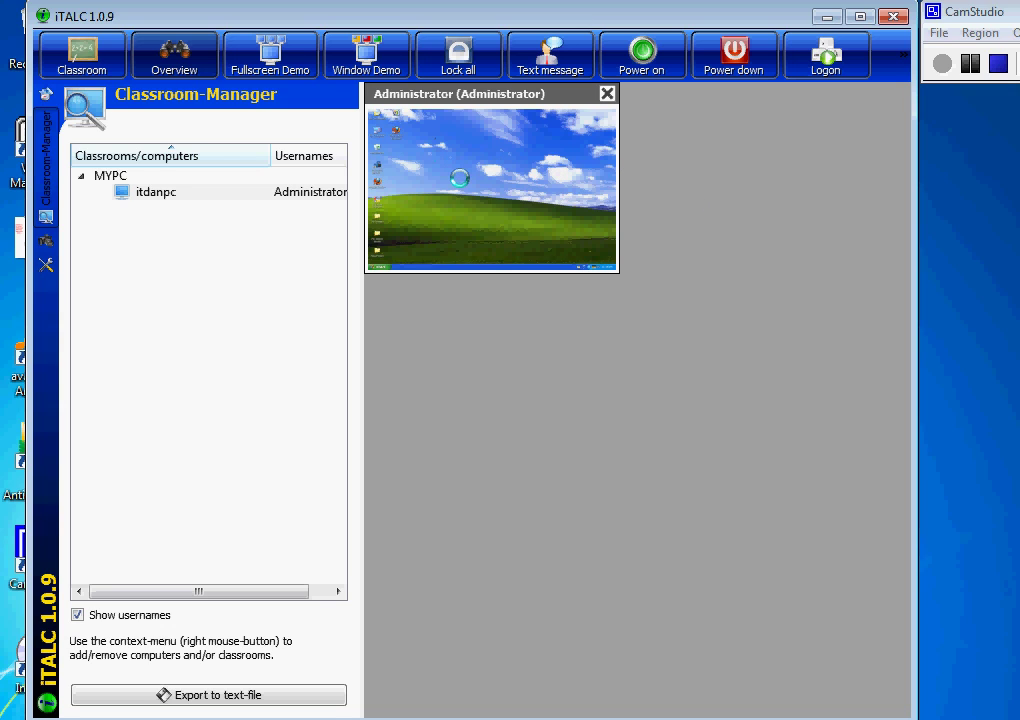
pyautogui.rightClick(458, 178)
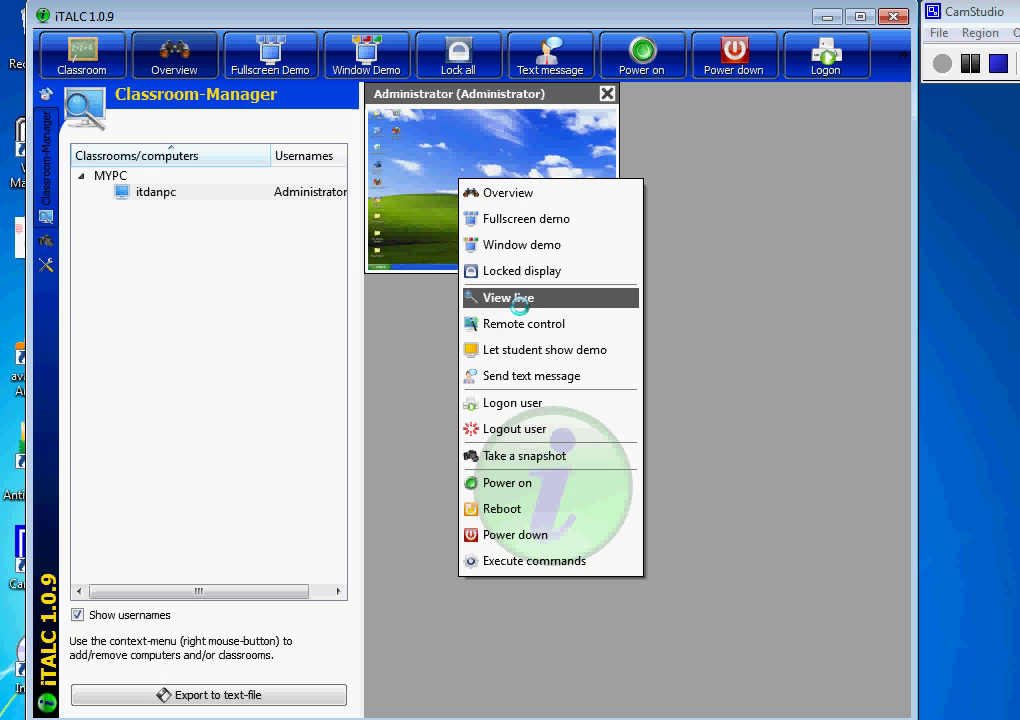
pyautogui.click(519, 325)
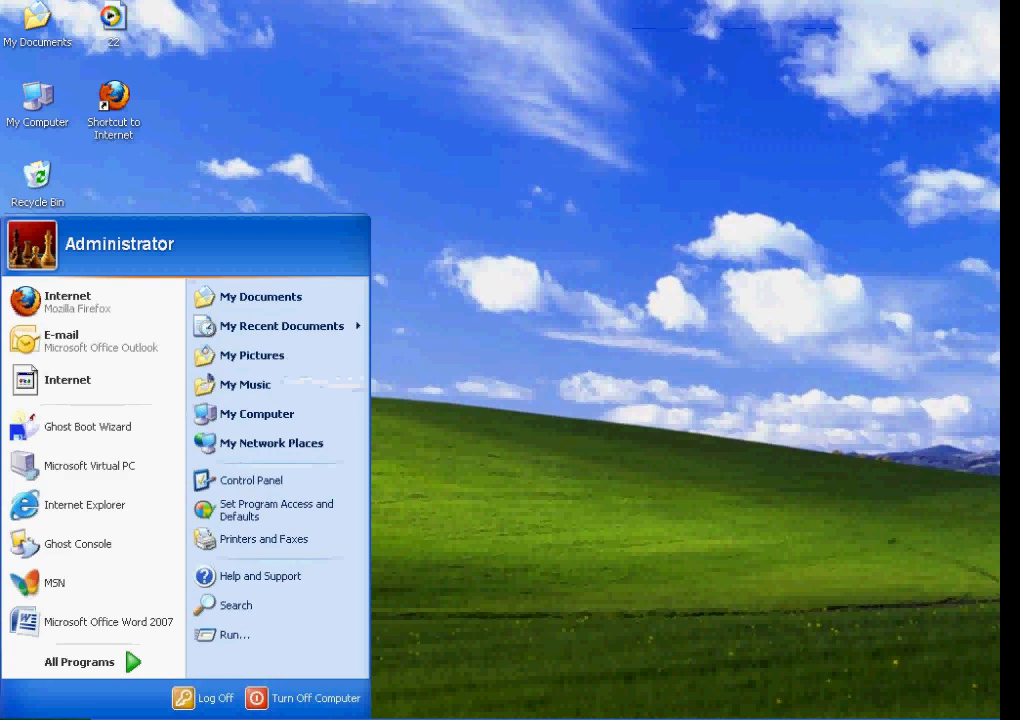
# Open Firefox on the remote computer and go to the file server address 192.168.1.100
pyautogui.click(96, 300)
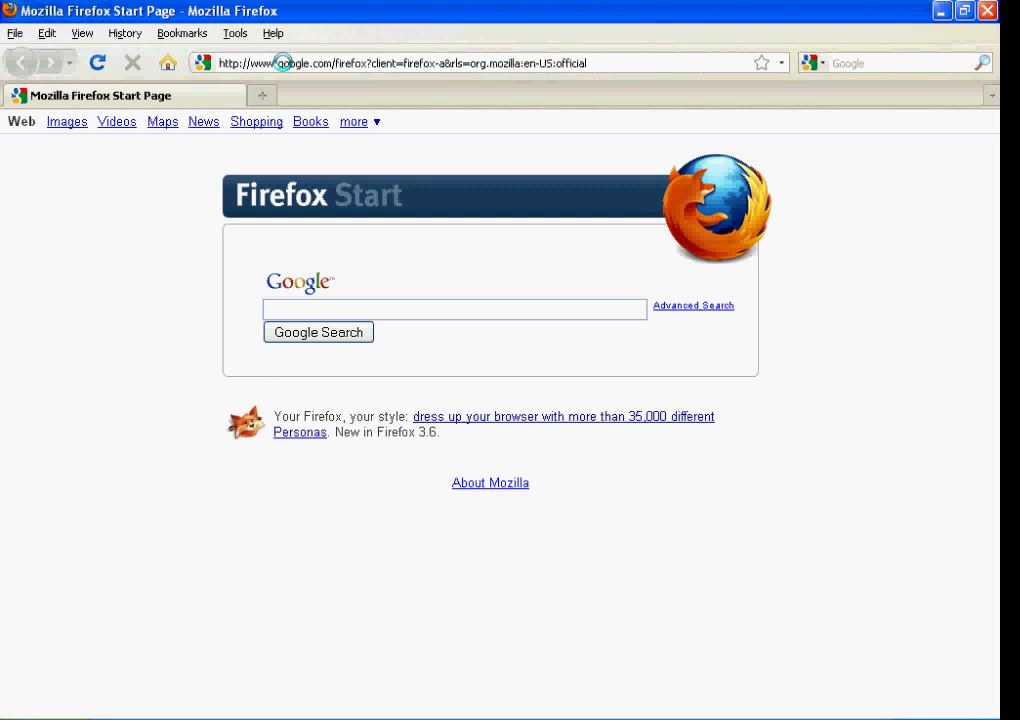
pyautogui.click(283, 63)
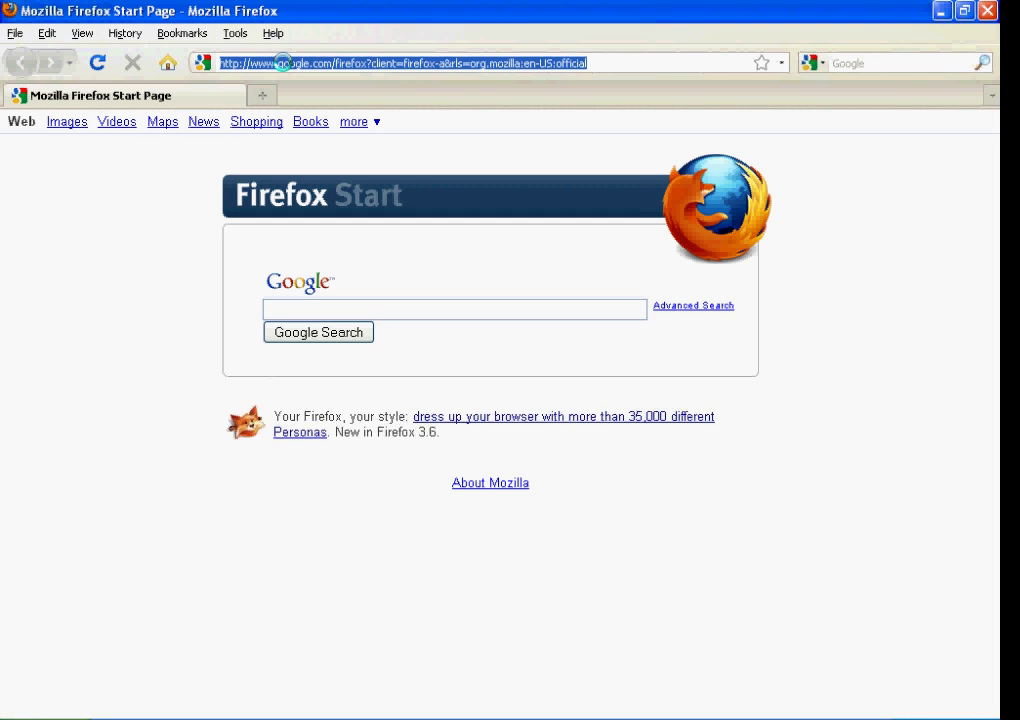
pyautogui.write('192.168.1.100')
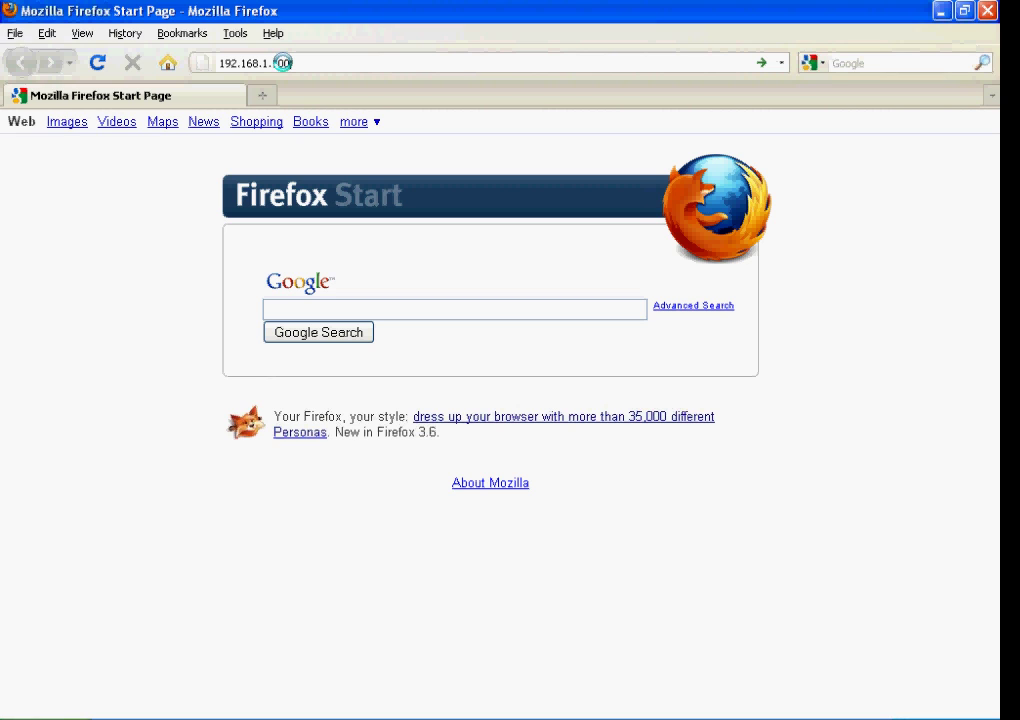
pyautogui.press('Return')
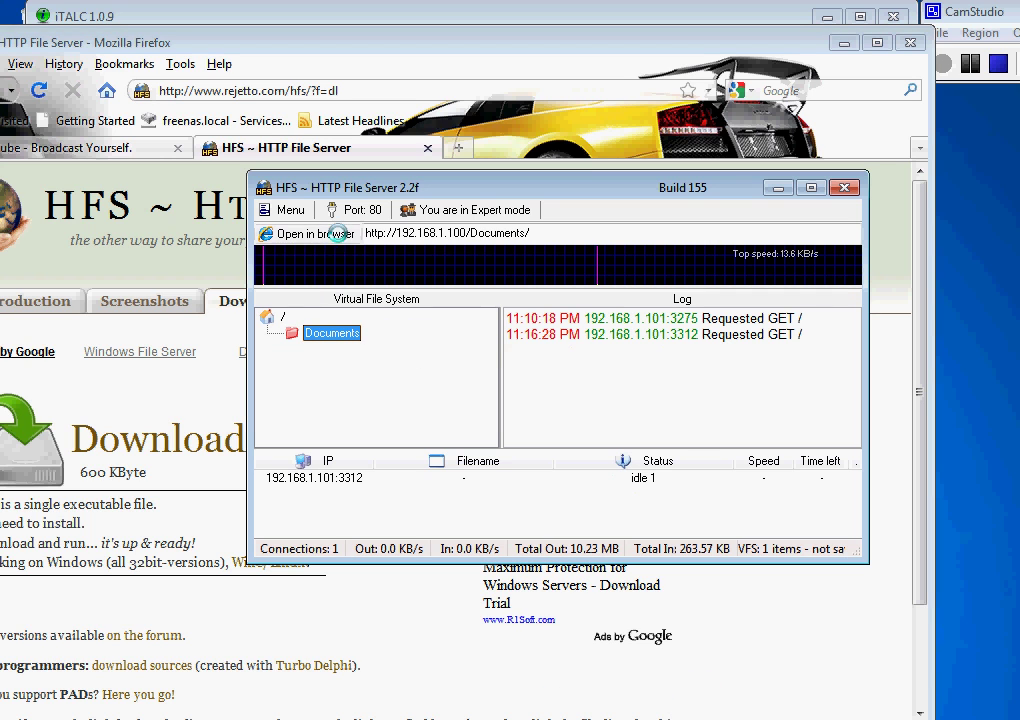
# Restore the default HTML template in HTTP File Server and accept it
pyautogui.click(288, 209)
pyautogui.click(300, 287)
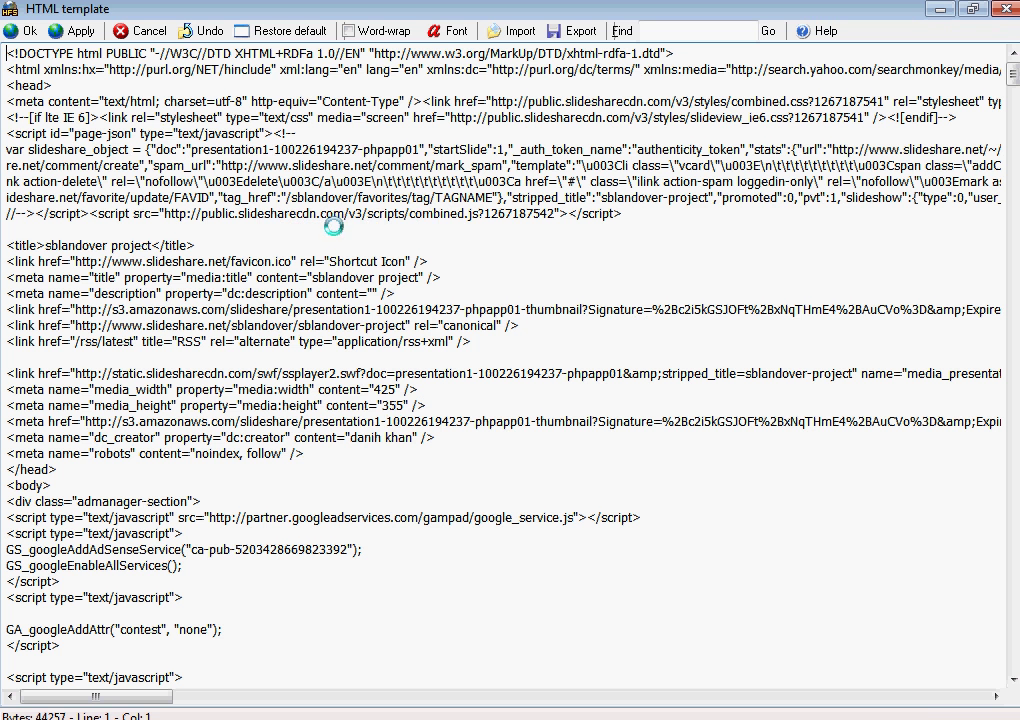
pyautogui.click(262, 30)
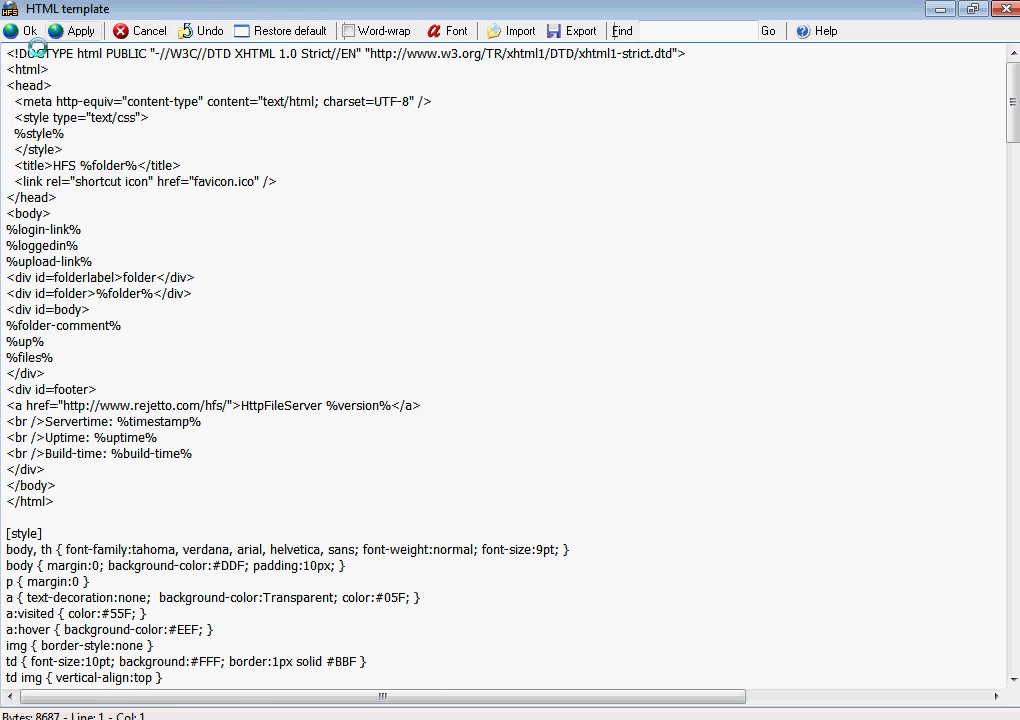
pyautogui.click(20, 30)
pyautogui.click(843, 45)
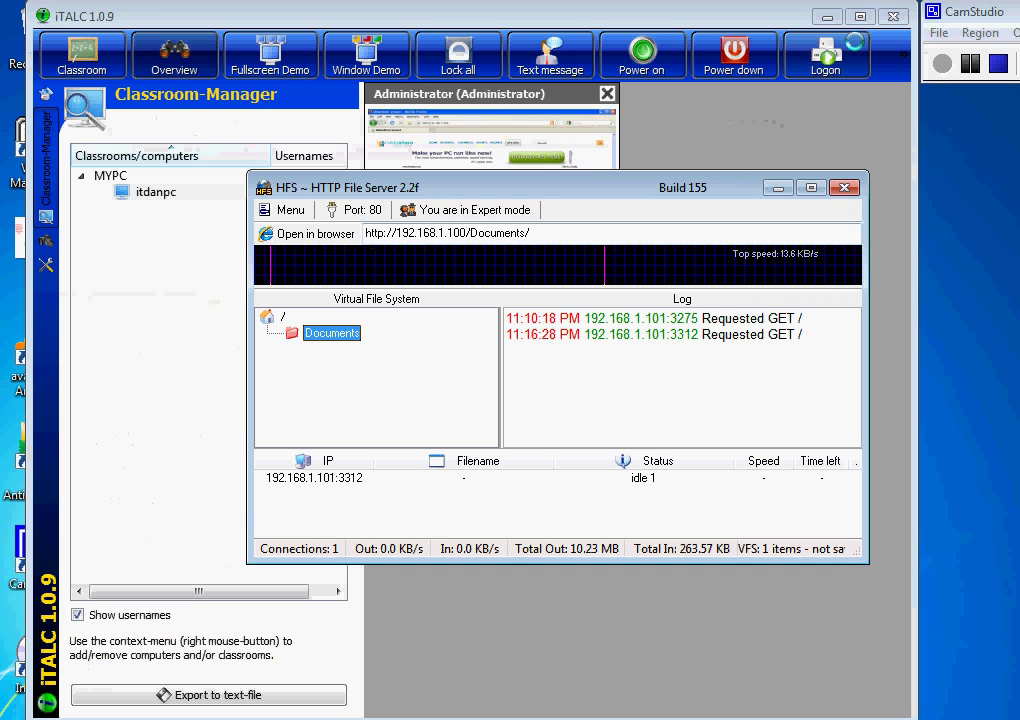
pyautogui.click(801, 187)
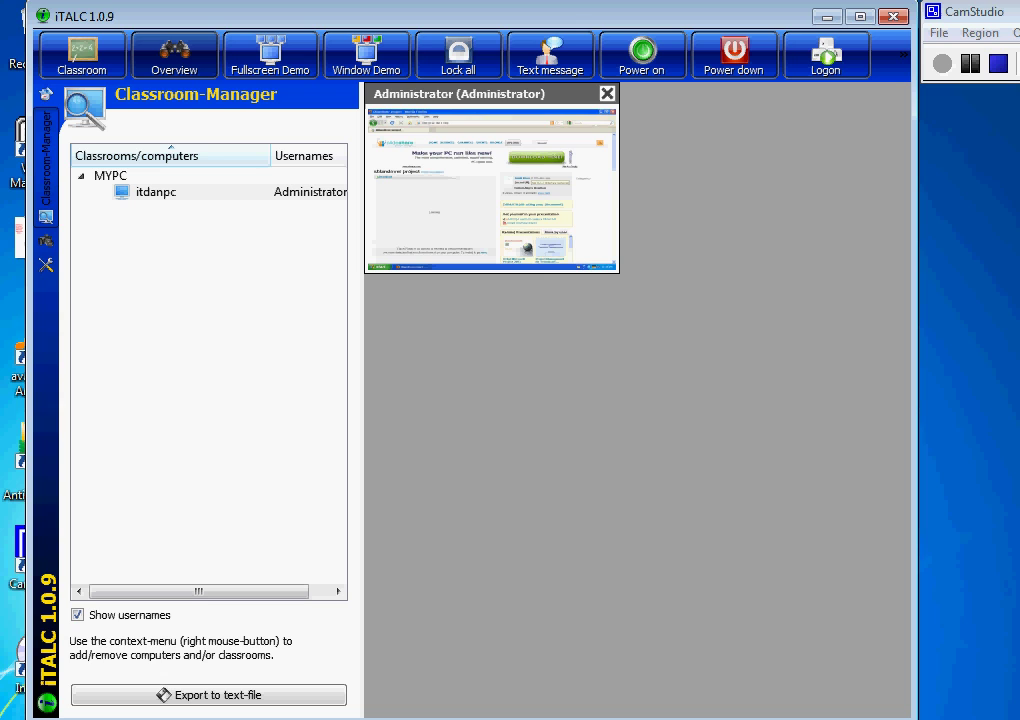
pyautogui.rightClick(513, 207)
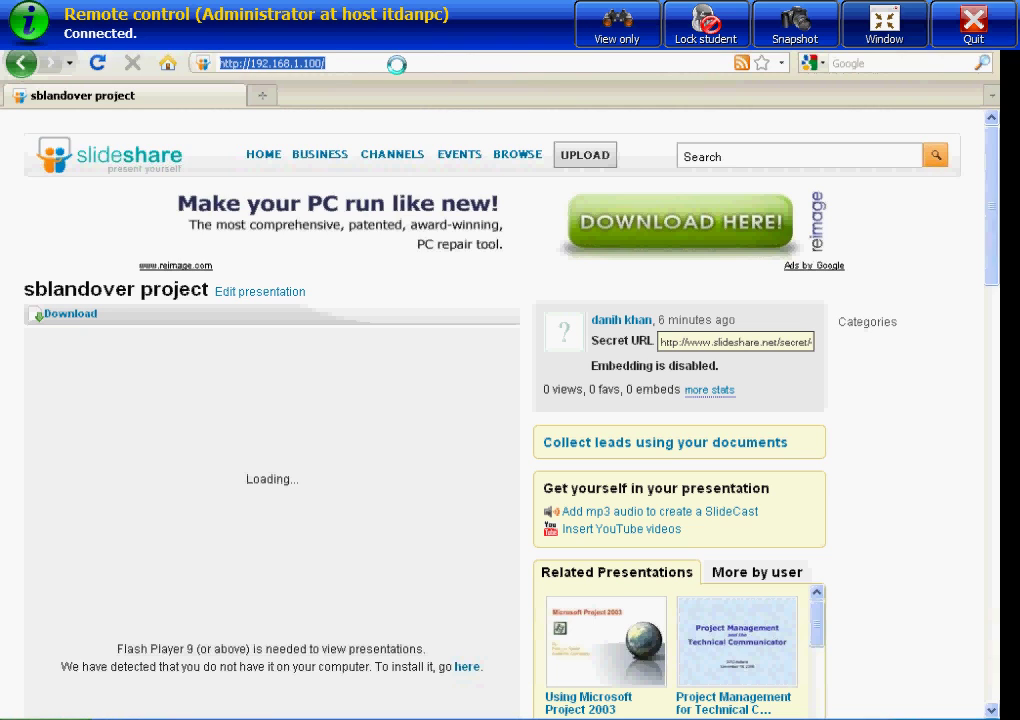
pyautogui.press('Return')
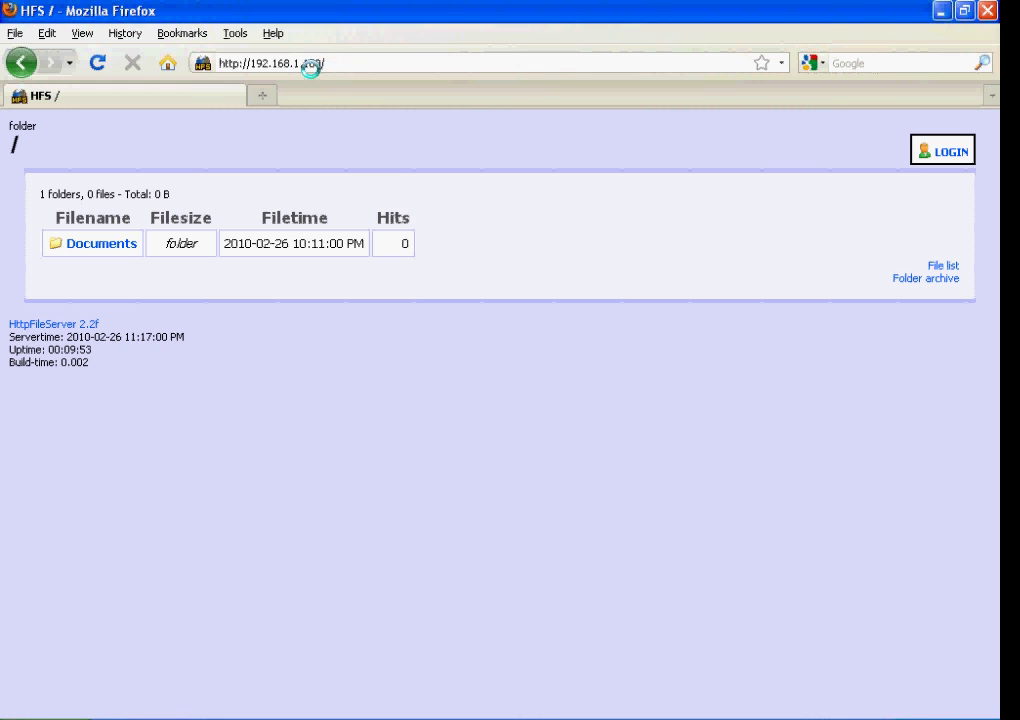
# Open the shared Documents folder in the remote computer's browser, and close the remote session and iTALC
pyautogui.click(115, 242)
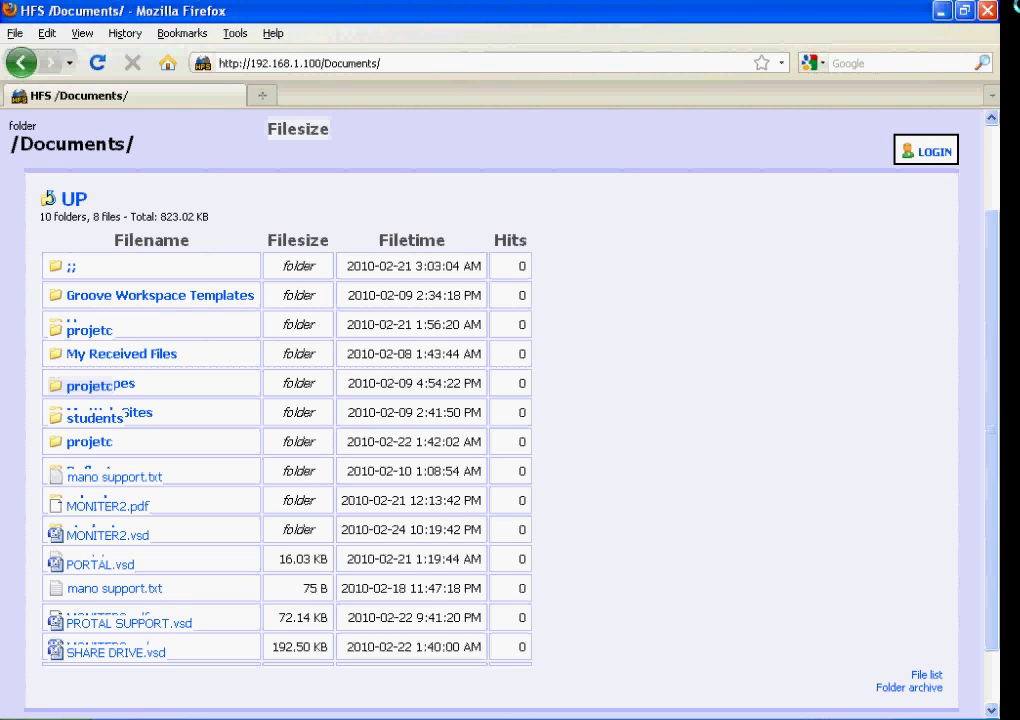
pyautogui.click(990, 18)
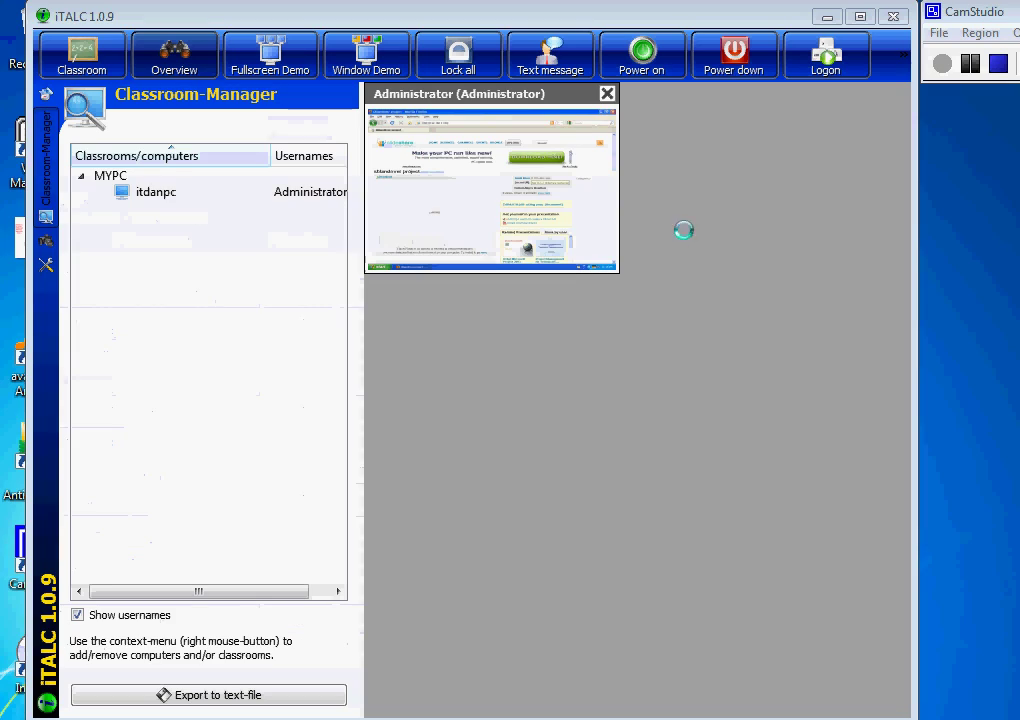
pyautogui.click(893, 16)
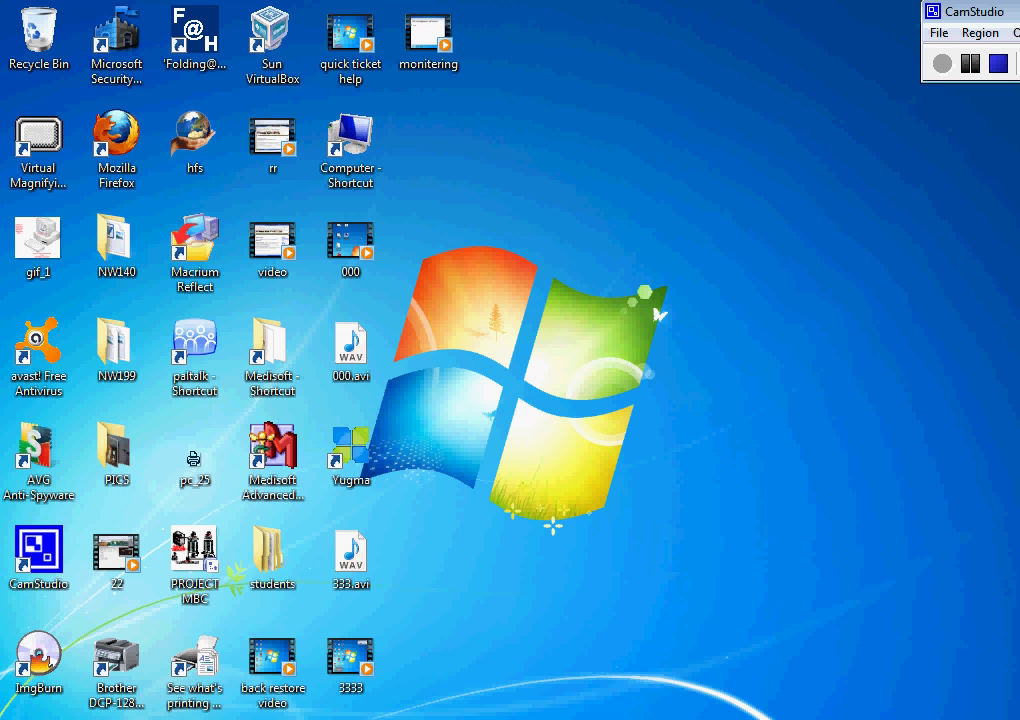
# Bring HTTP File Server back from the system tray and restore its maximized window to normal size
pyautogui.click(826, 716)
pyautogui.click(792, 658)
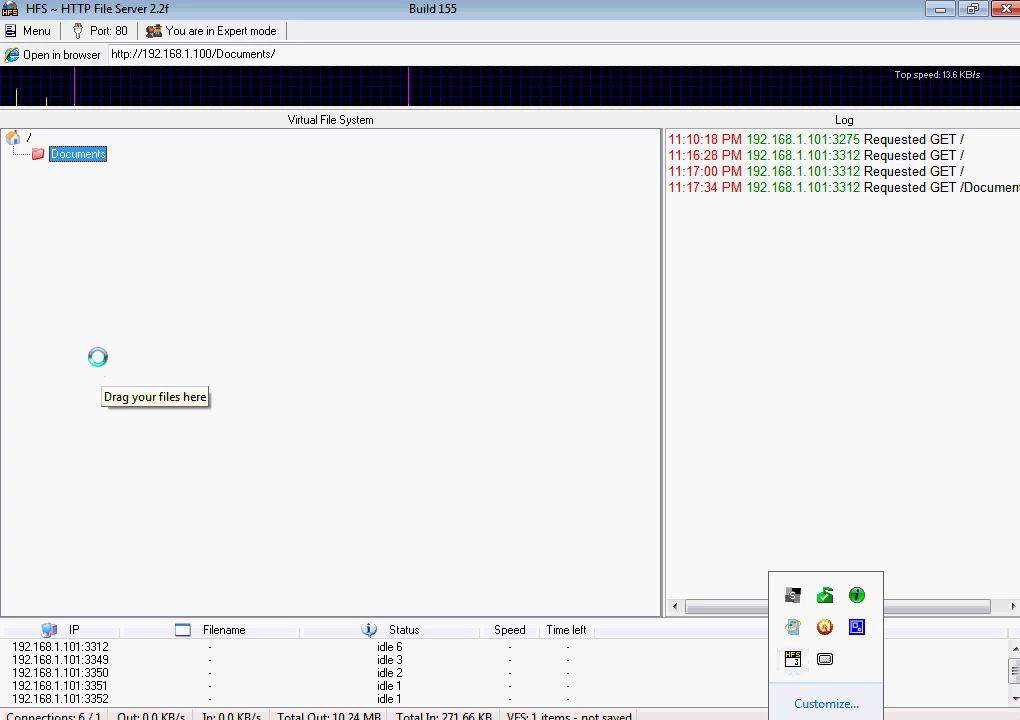
pyautogui.rightClick(67, 154)
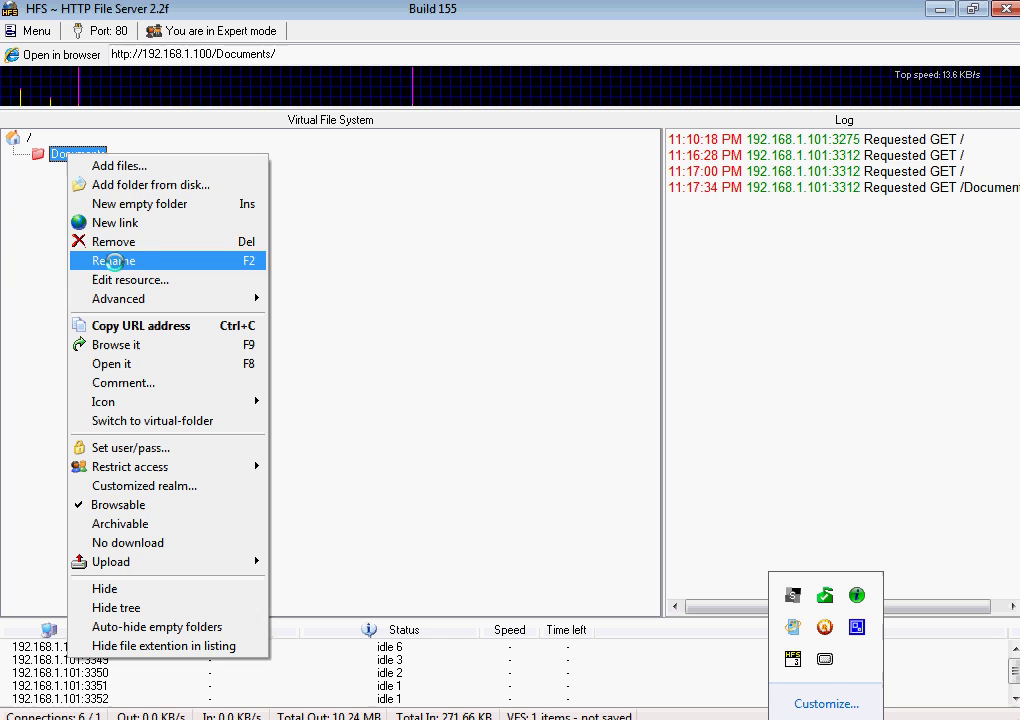
pyautogui.doubleClick(766, 8)
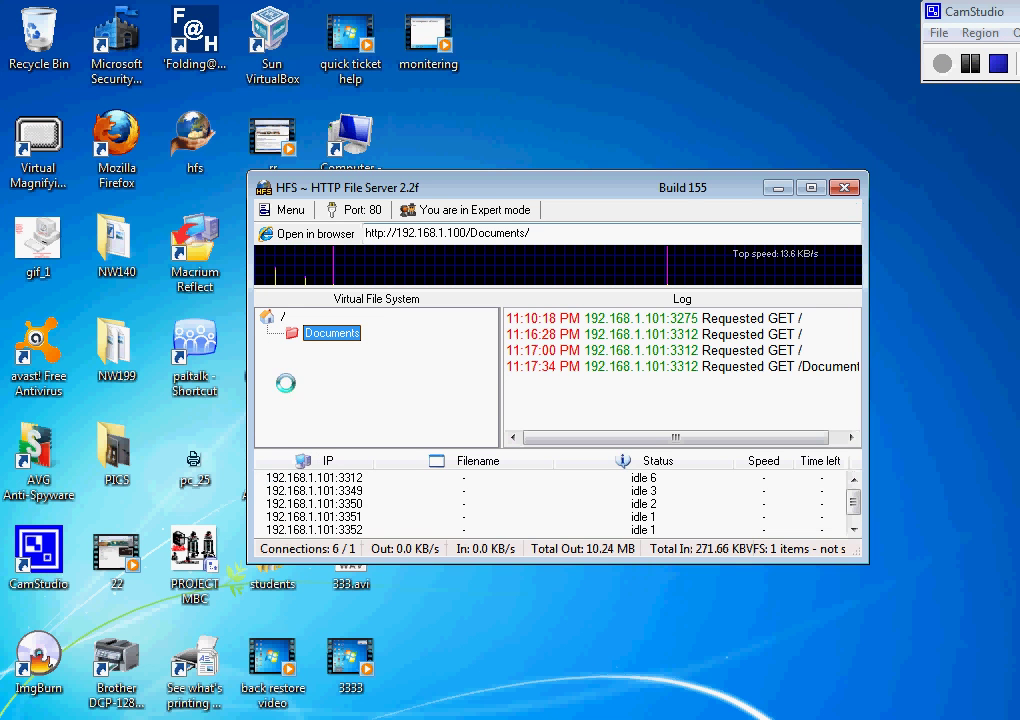
# Enlarge the HTTP File Server window with Virtual Magnifying Glass and dismiss the magnifier
pyautogui.rightClick(320, 333)
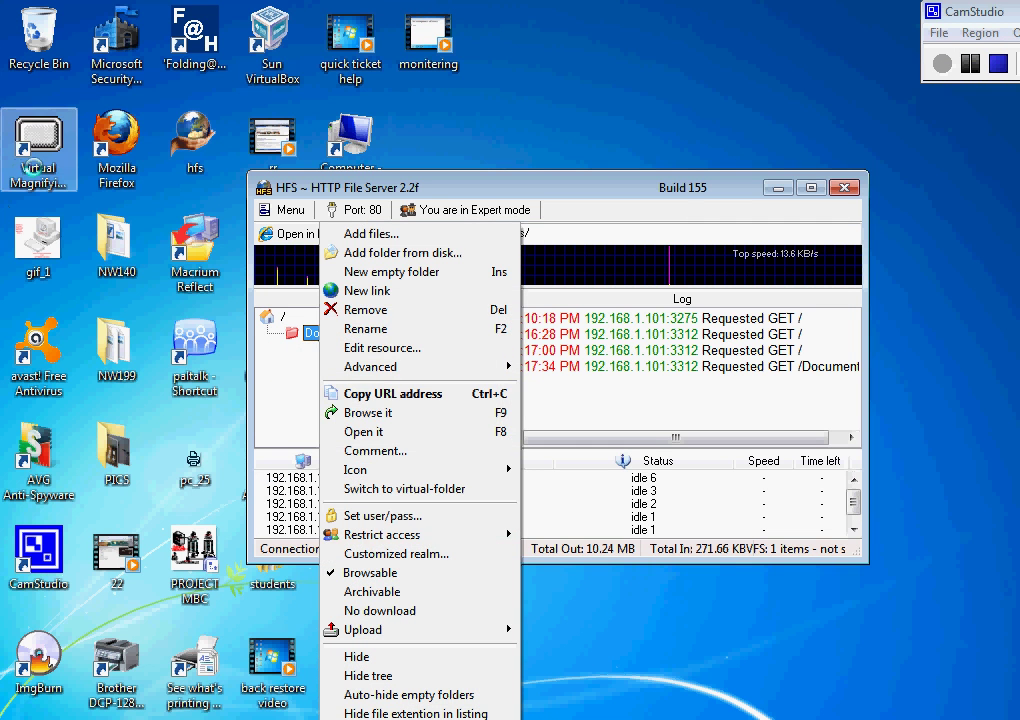
pyautogui.click(33, 162)
pyautogui.doubleClick(33, 162)
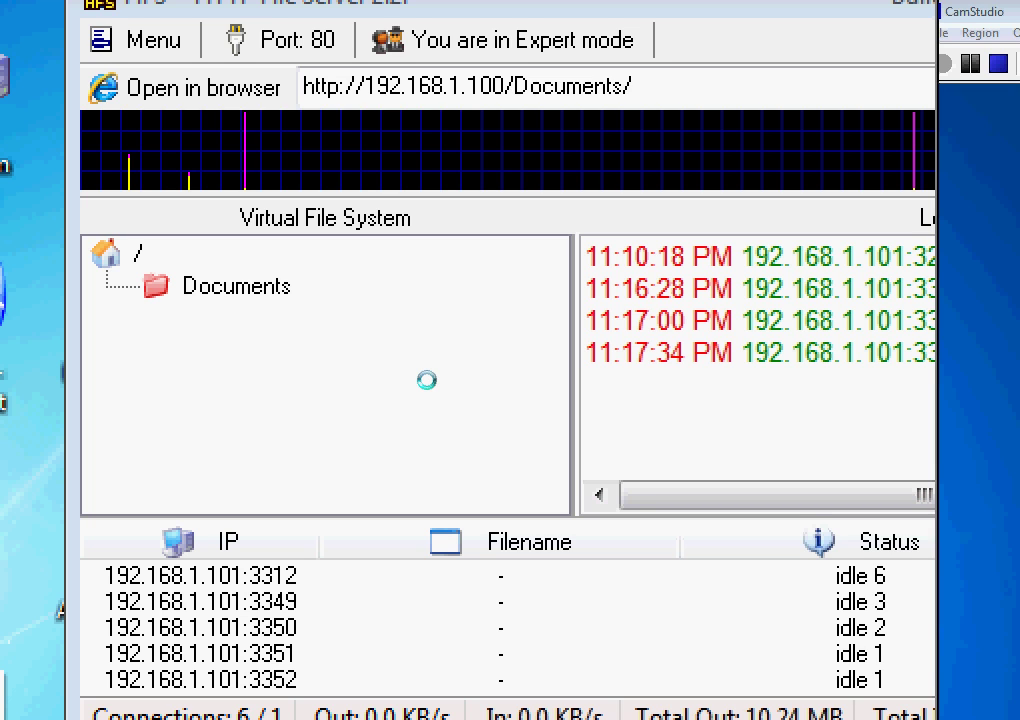
pyautogui.click(427, 380)
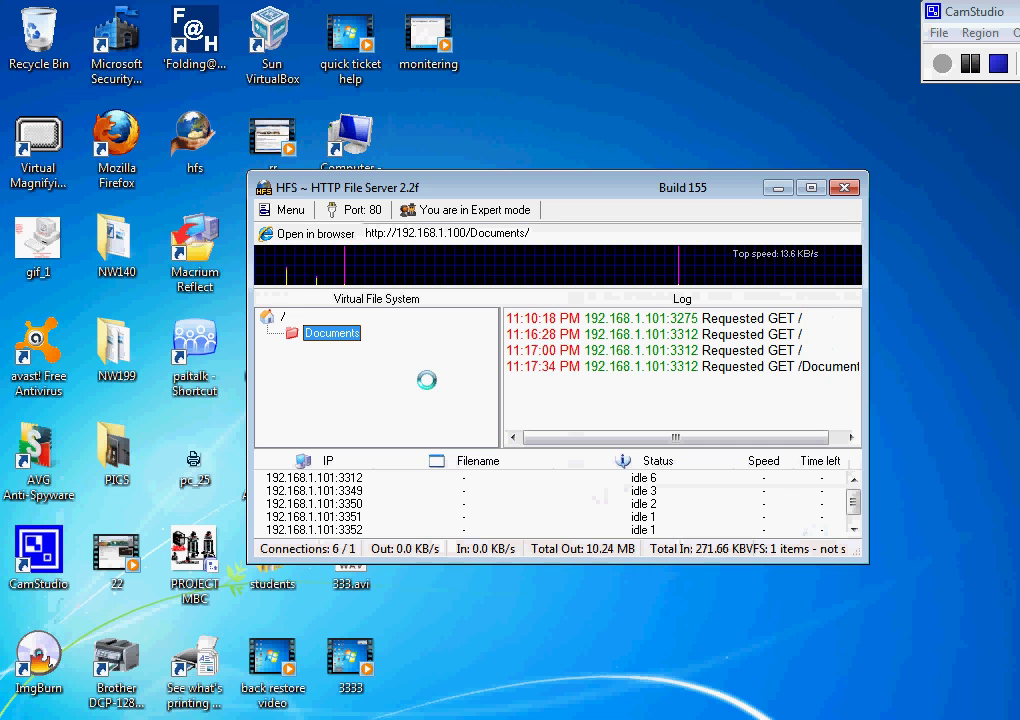
# Examine the options available for the shared Documents folder, including Restrict access and Upload
pyautogui.rightClick(315, 332)
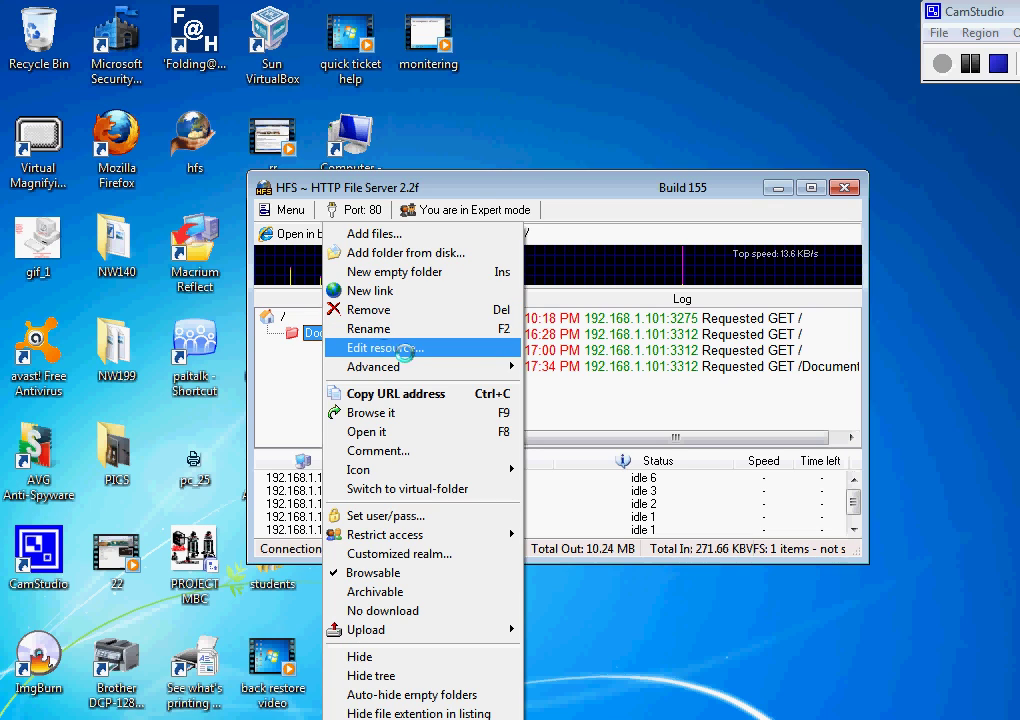
pyautogui.moveTo(392, 366)
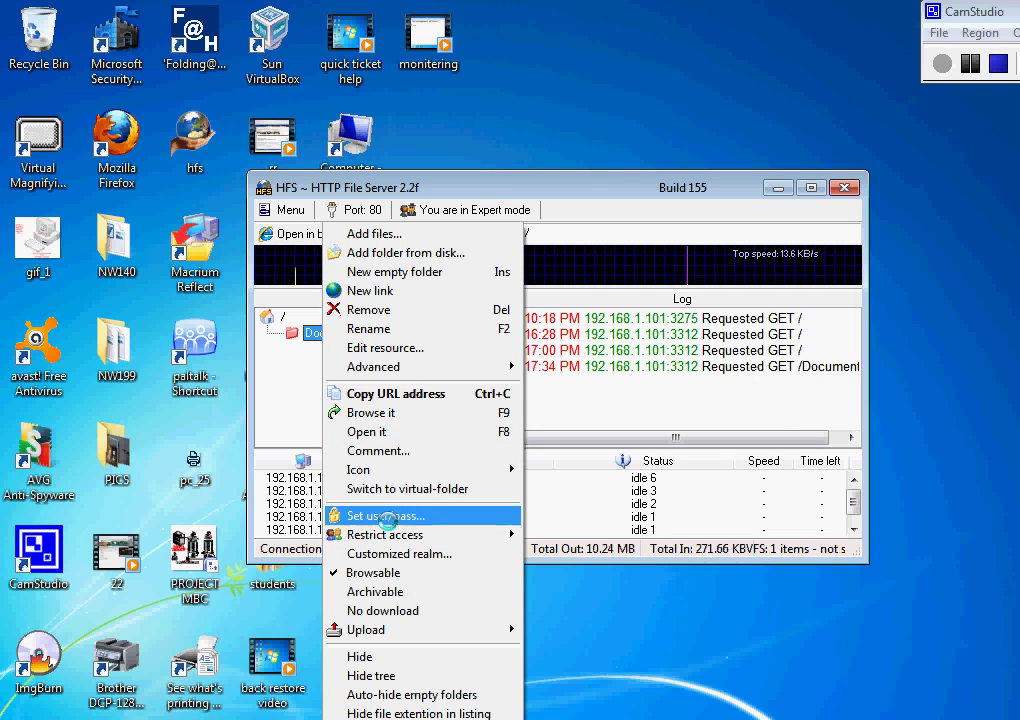
pyautogui.moveTo(386, 530)
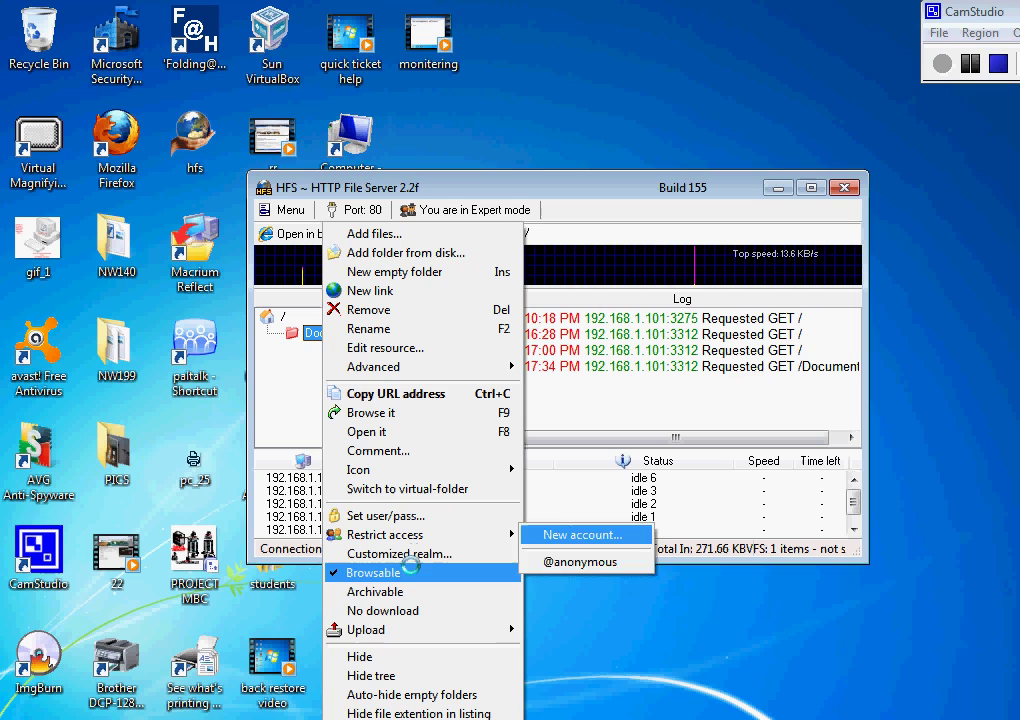
pyautogui.moveTo(430, 629)
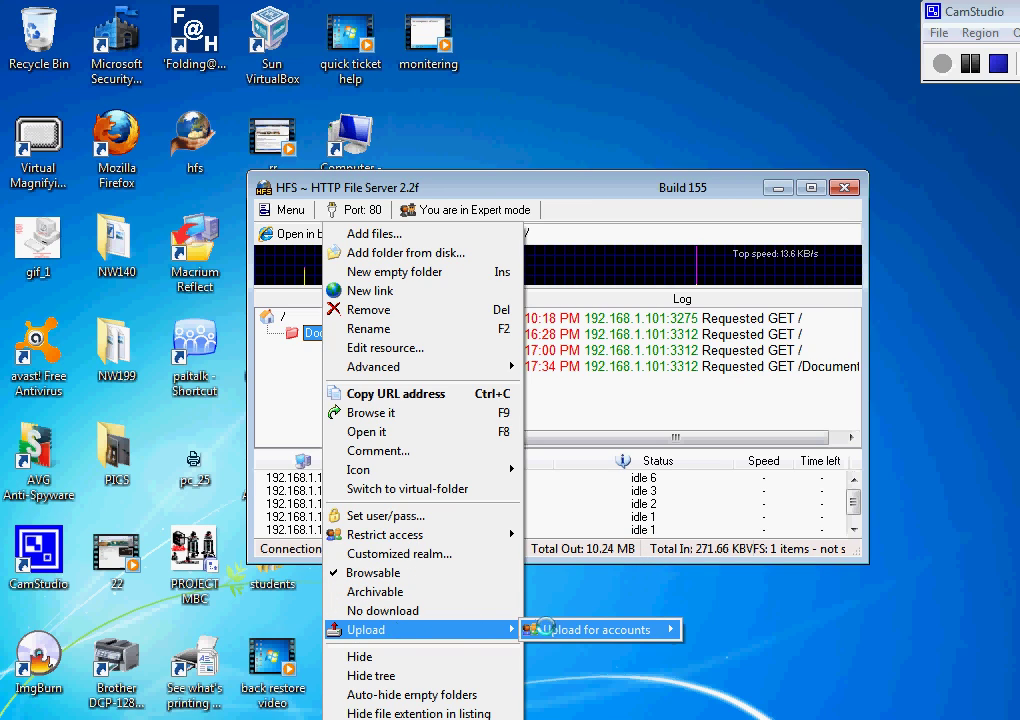
pyautogui.moveTo(598, 630)
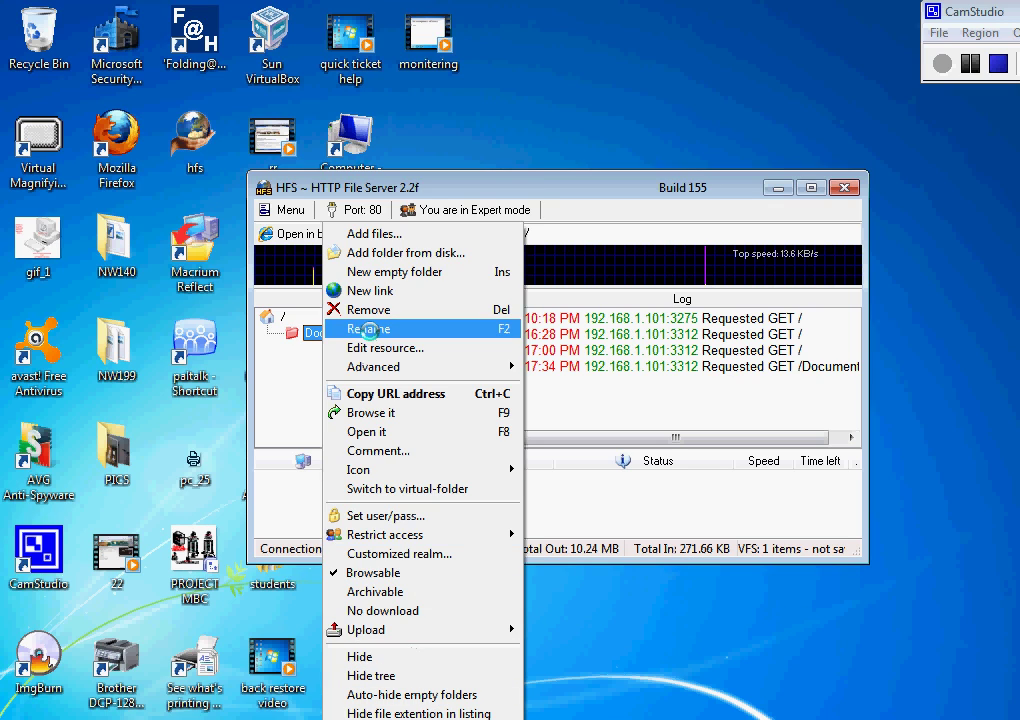
pyautogui.click(368, 148)
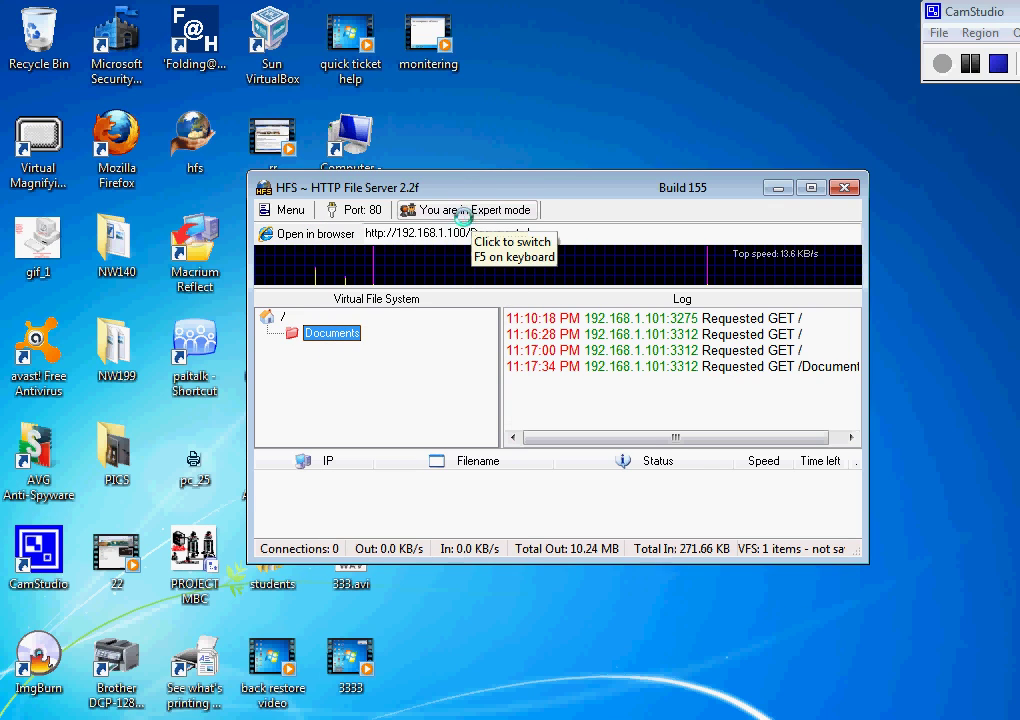
# Switch the file server to Easy mode, look over its main options, and return to Expert mode
pyautogui.click(430, 211)
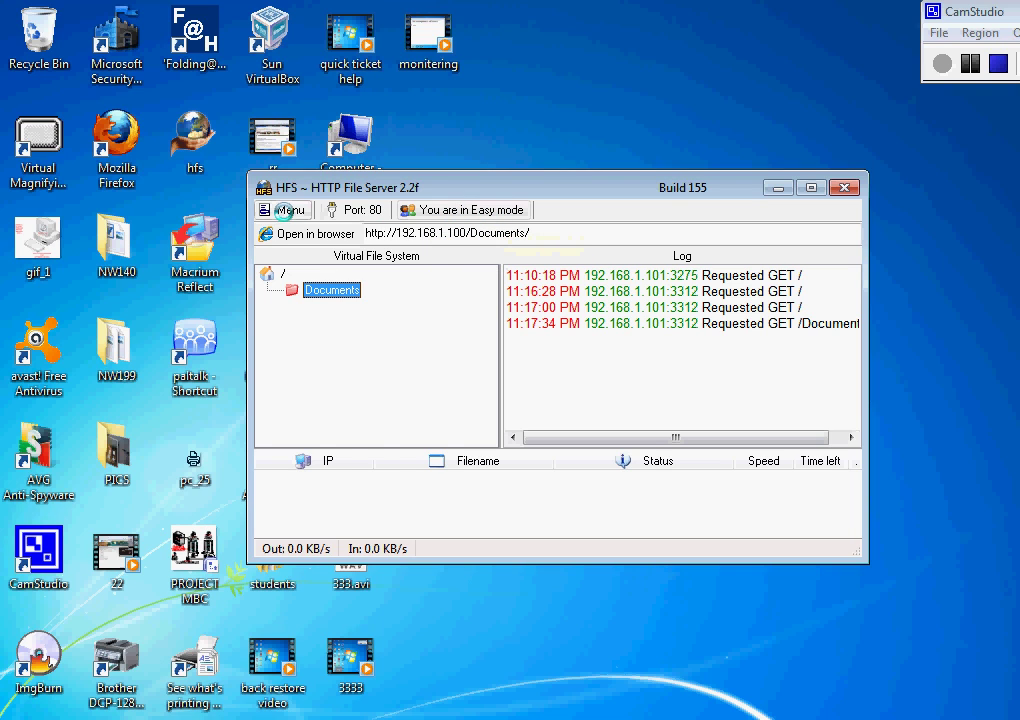
pyautogui.click(285, 211)
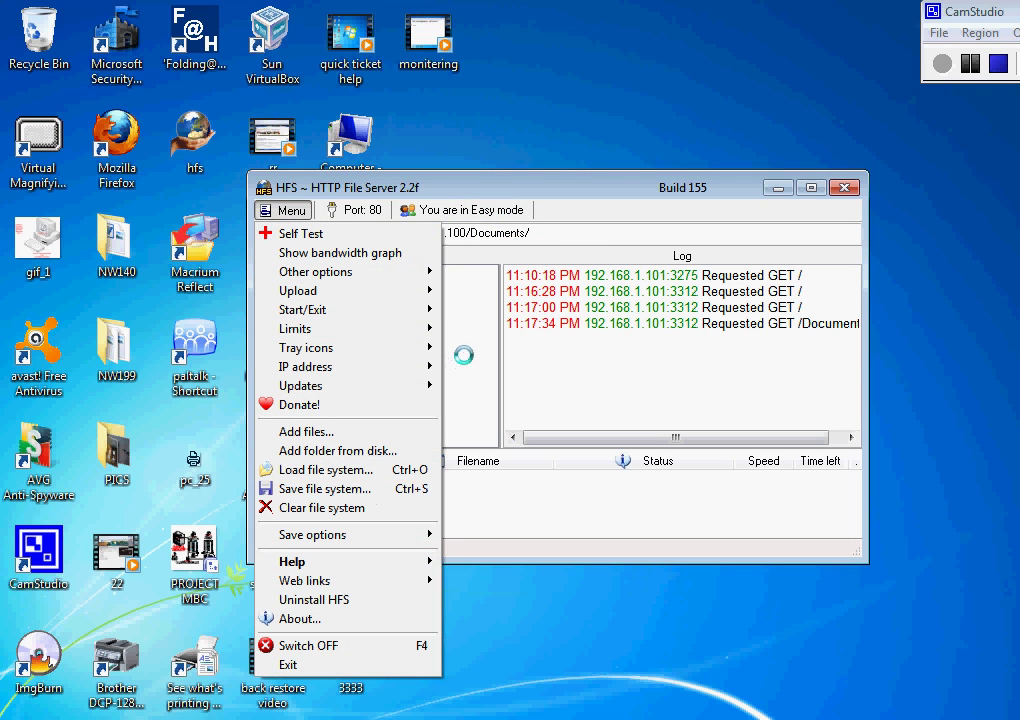
pyautogui.click(470, 210)
# Examine the file server's Expert mode options, including Tray icons and Virtual File System
pyautogui.click(283, 210)
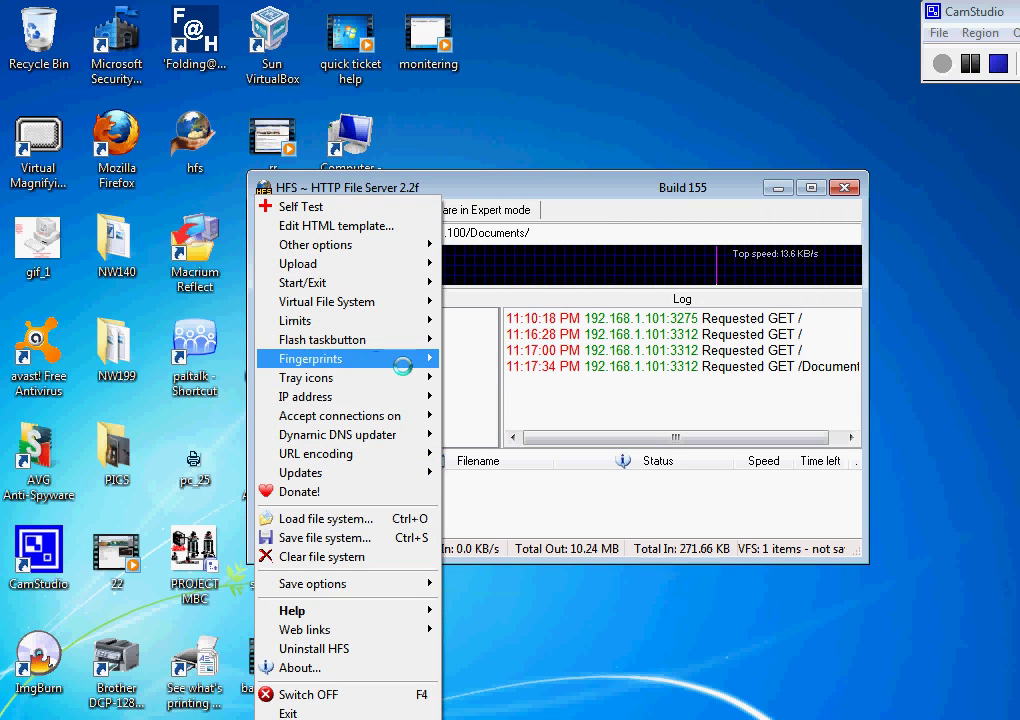
pyautogui.moveTo(400, 396)
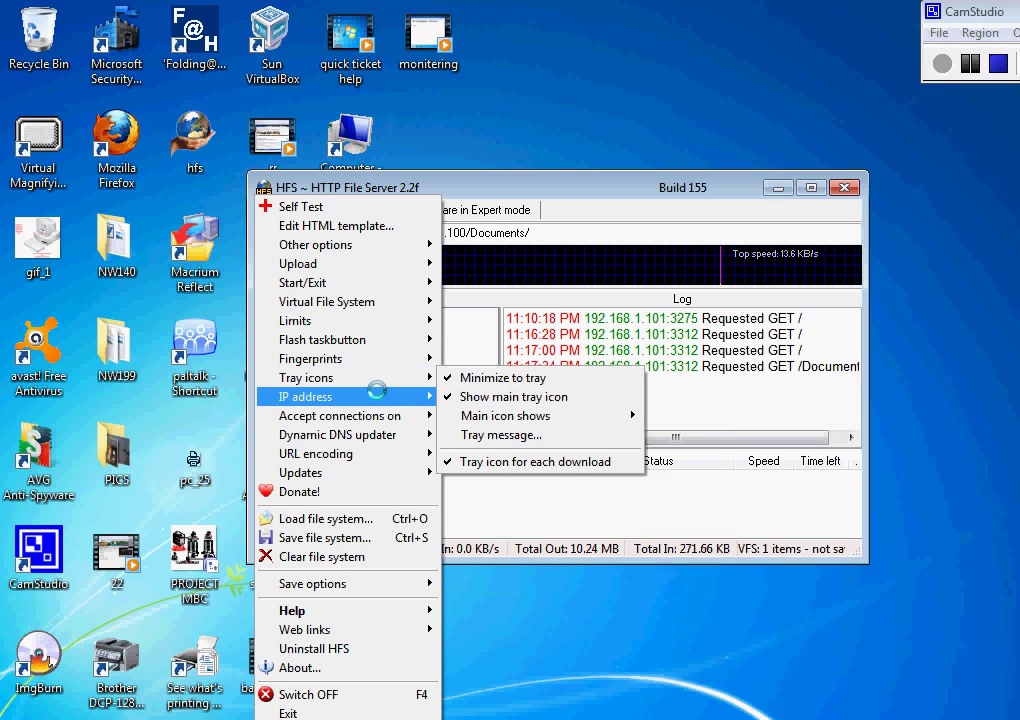
pyautogui.moveTo(348, 400)
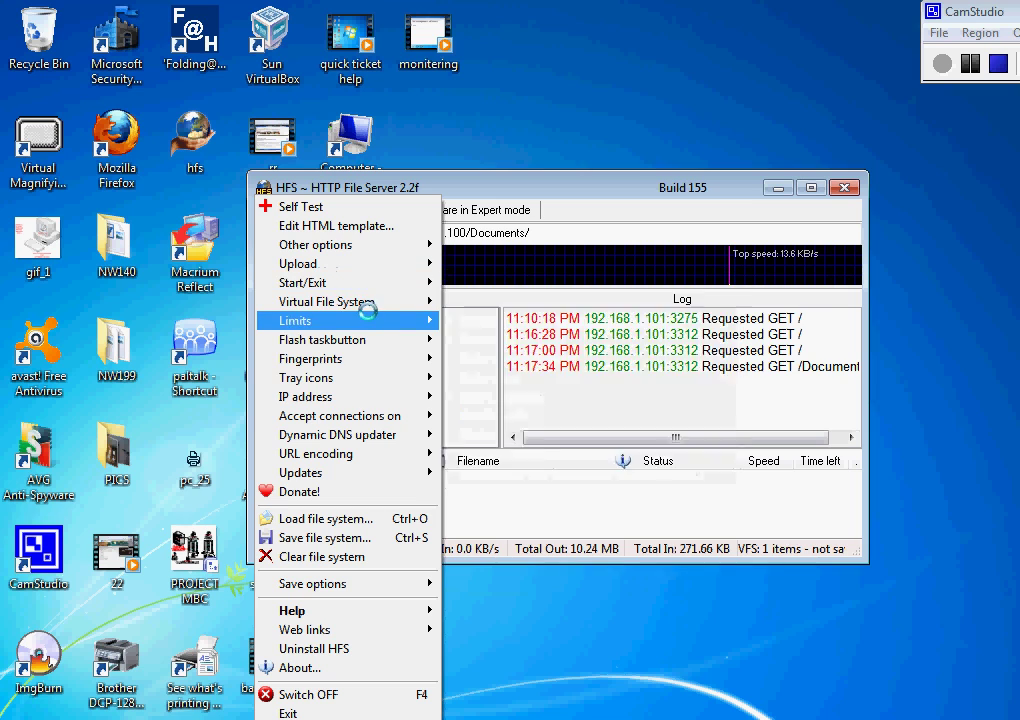
pyautogui.moveTo(349, 302)
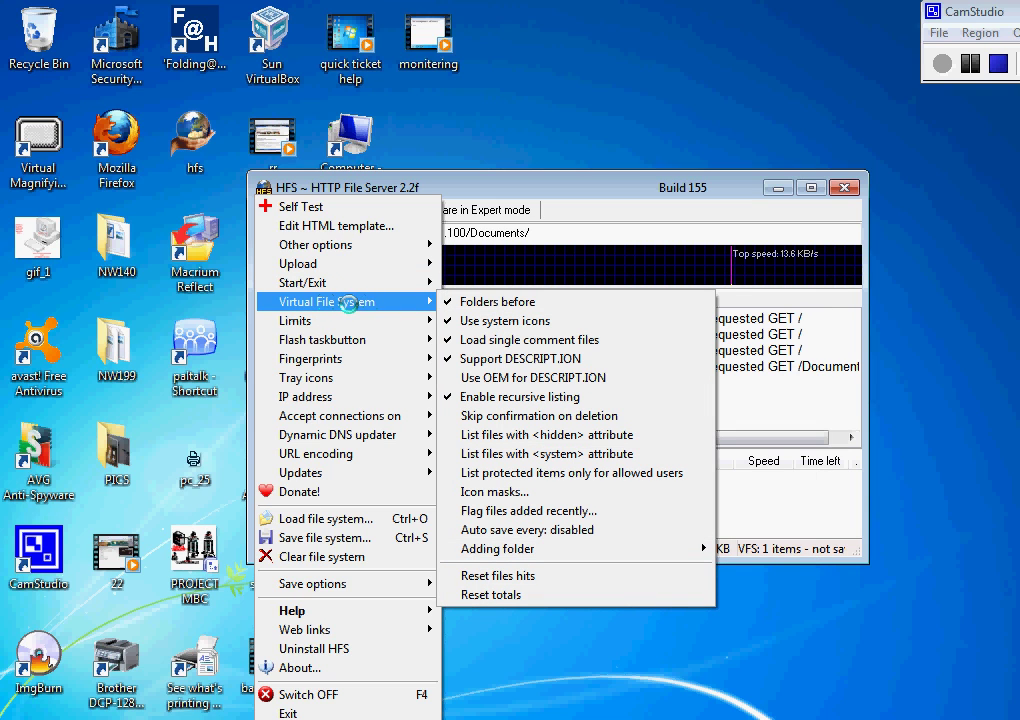
pyautogui.moveTo(313, 357)
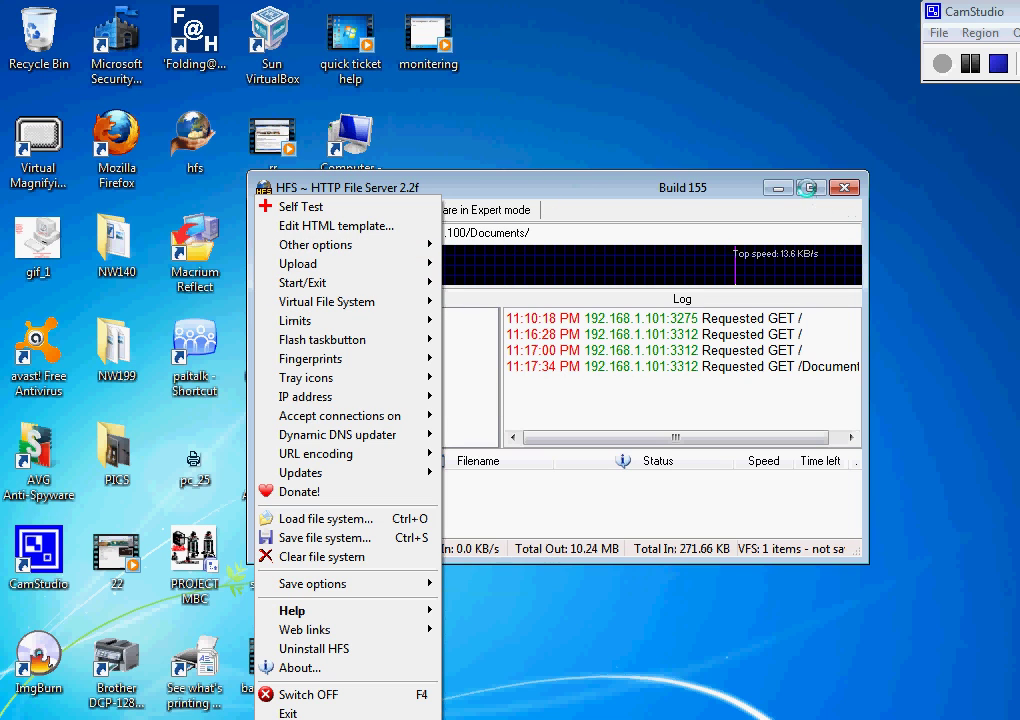
# Maximize the file server, open its HTML template for editing, and delete all of the template code
pyautogui.click(810, 187)
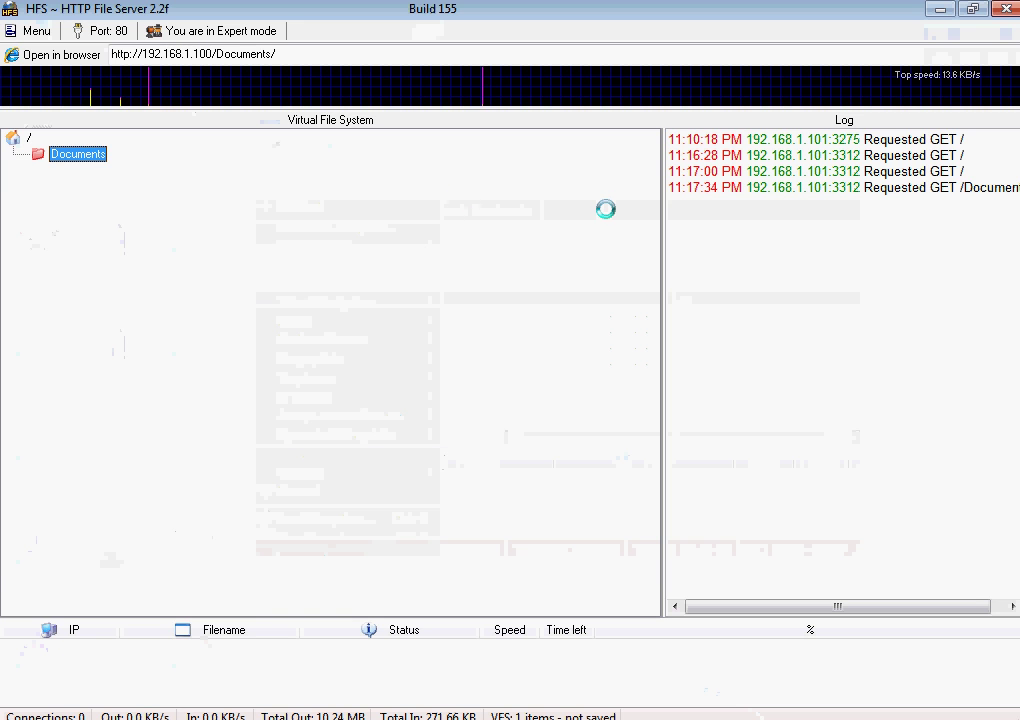
pyautogui.click(40, 32)
pyautogui.click(50, 73)
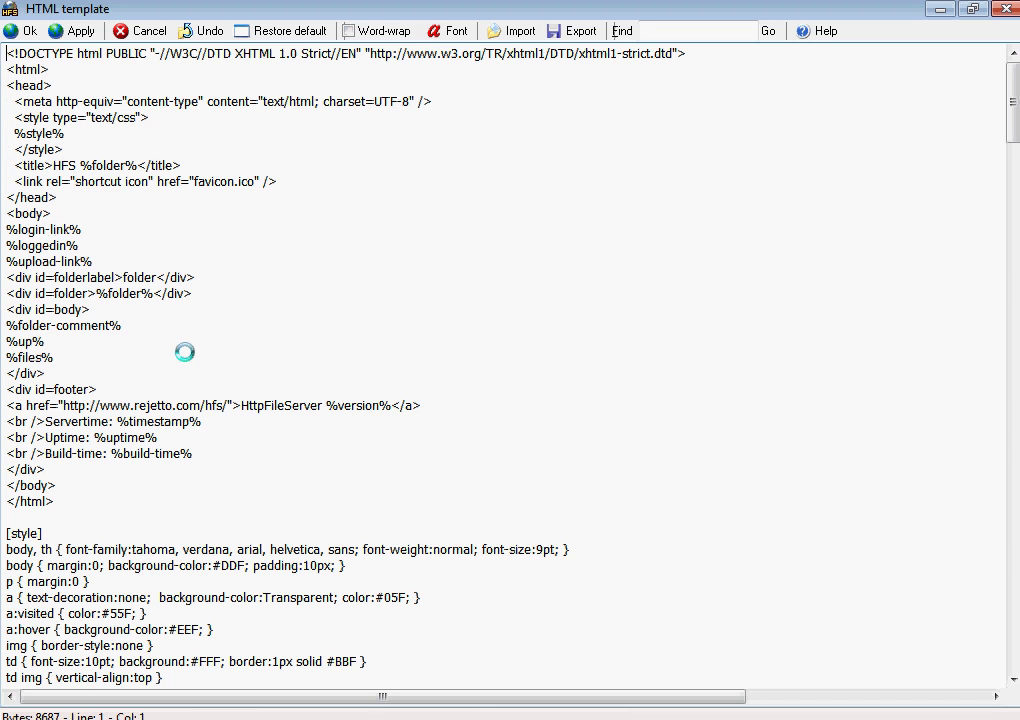
pyautogui.hotkey('ctrl', 'a')
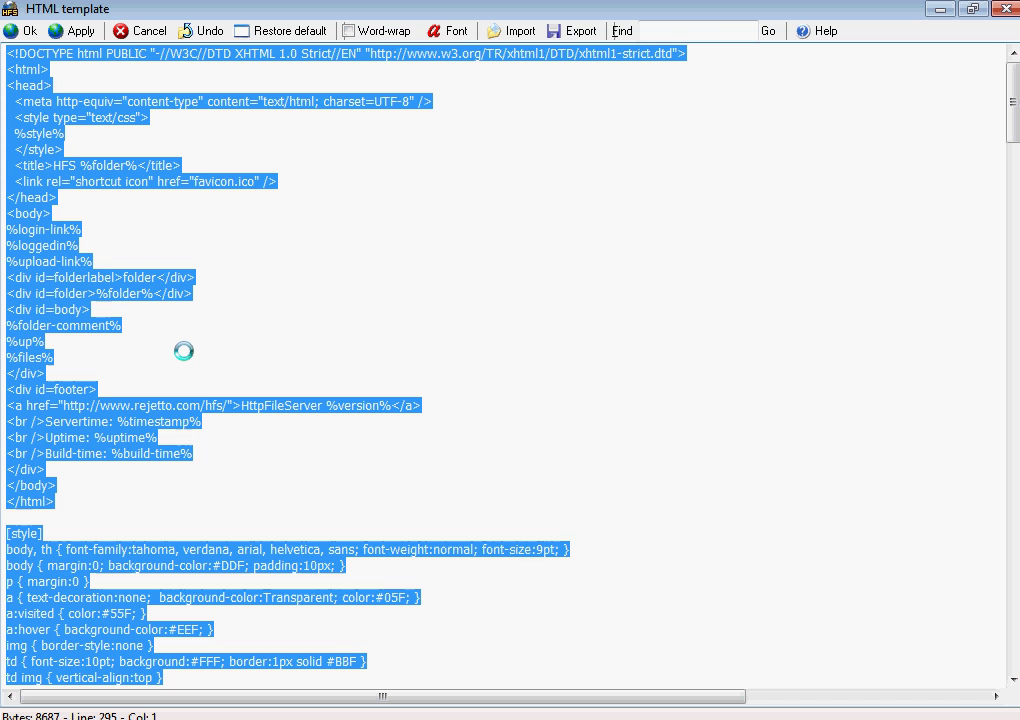
pyautogui.press('Delete')
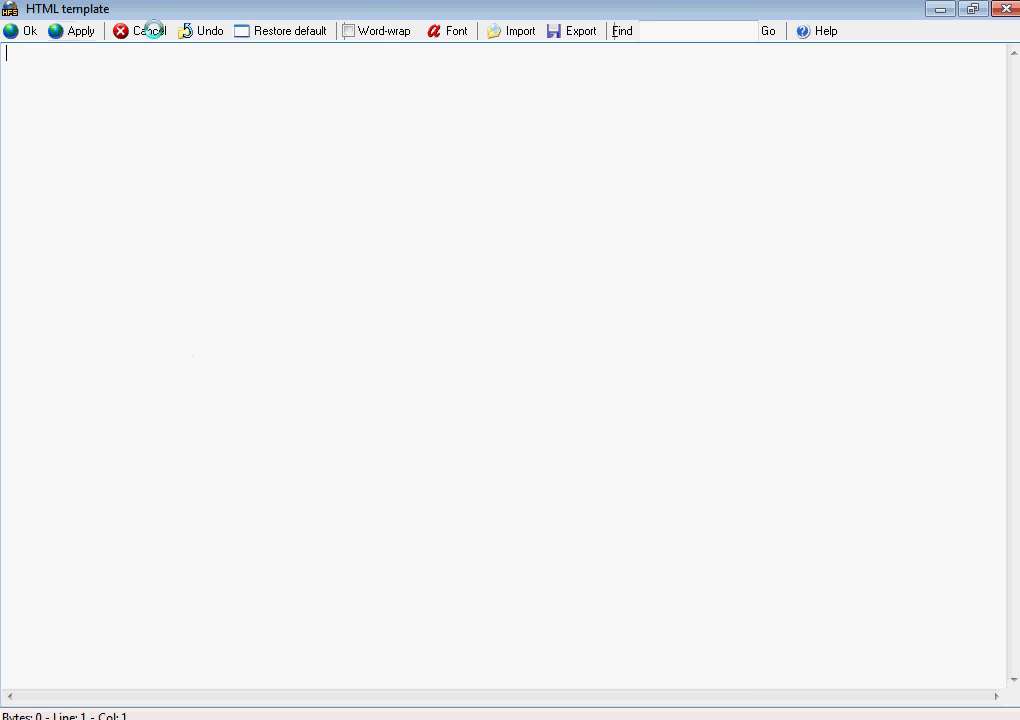
pyautogui.doubleClick(780, 6)
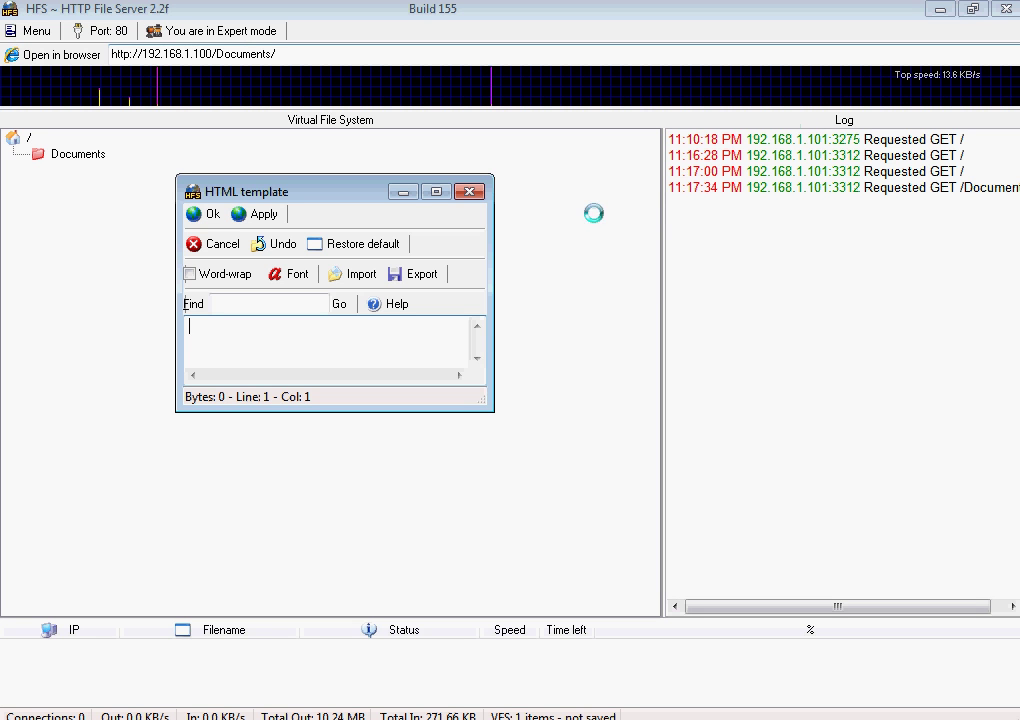
# Maximize the HTML template editor, restore the default template code, and accept it
pyautogui.click(436, 191)
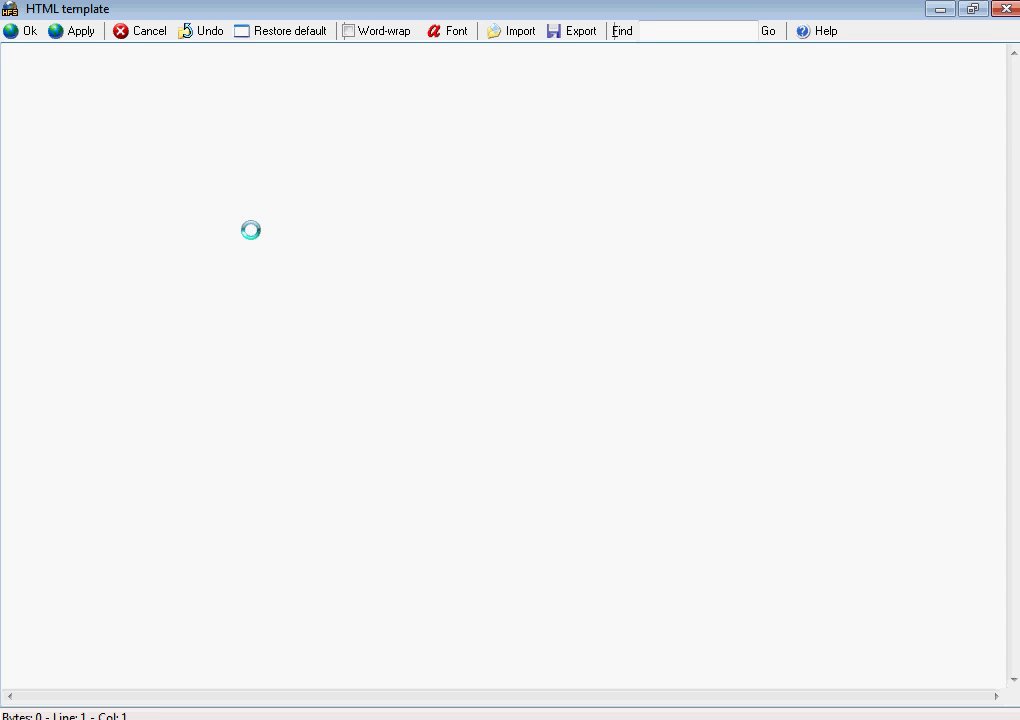
pyautogui.click(258, 33)
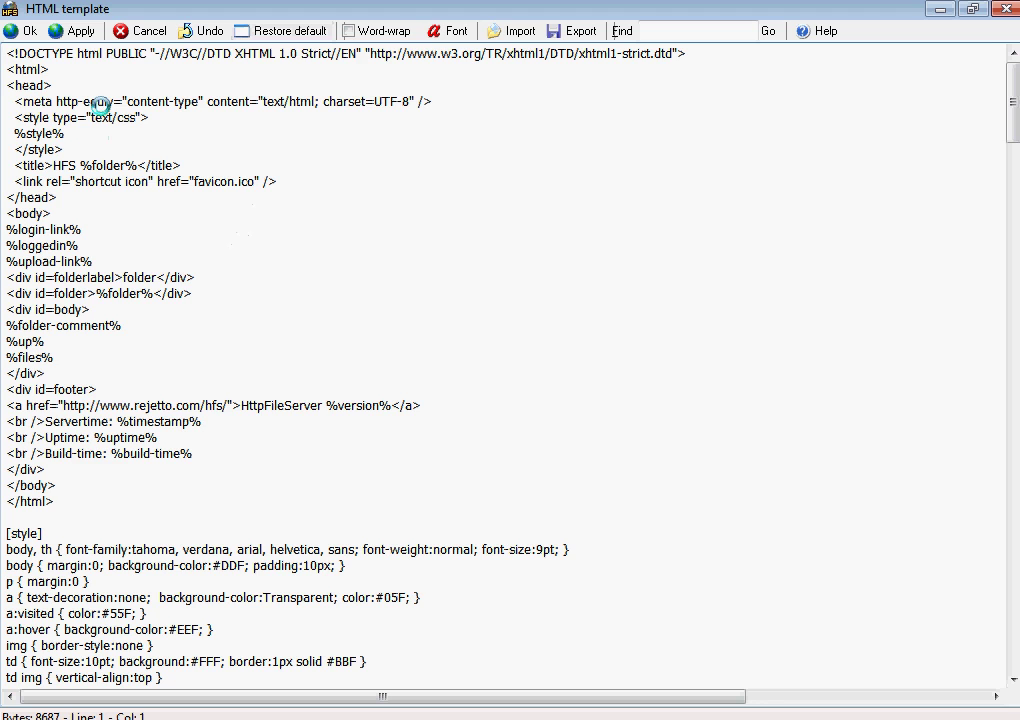
pyautogui.click(28, 31)
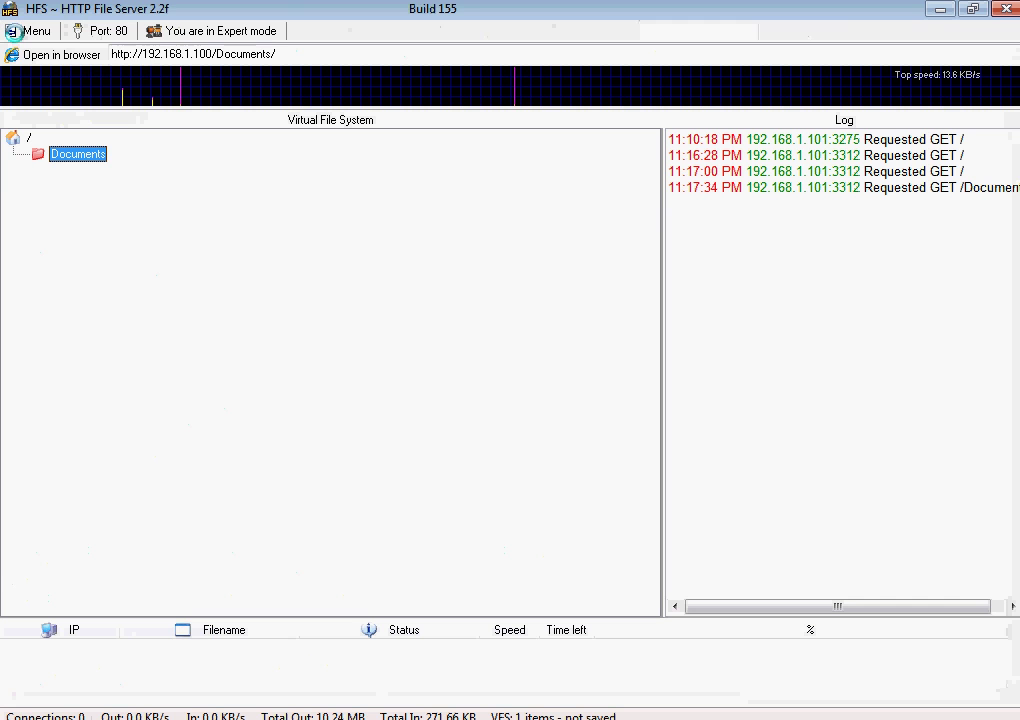
# Open the shared Documents folder in the local browser to review its full file listing, and close only that tab
pyautogui.click(66, 56)
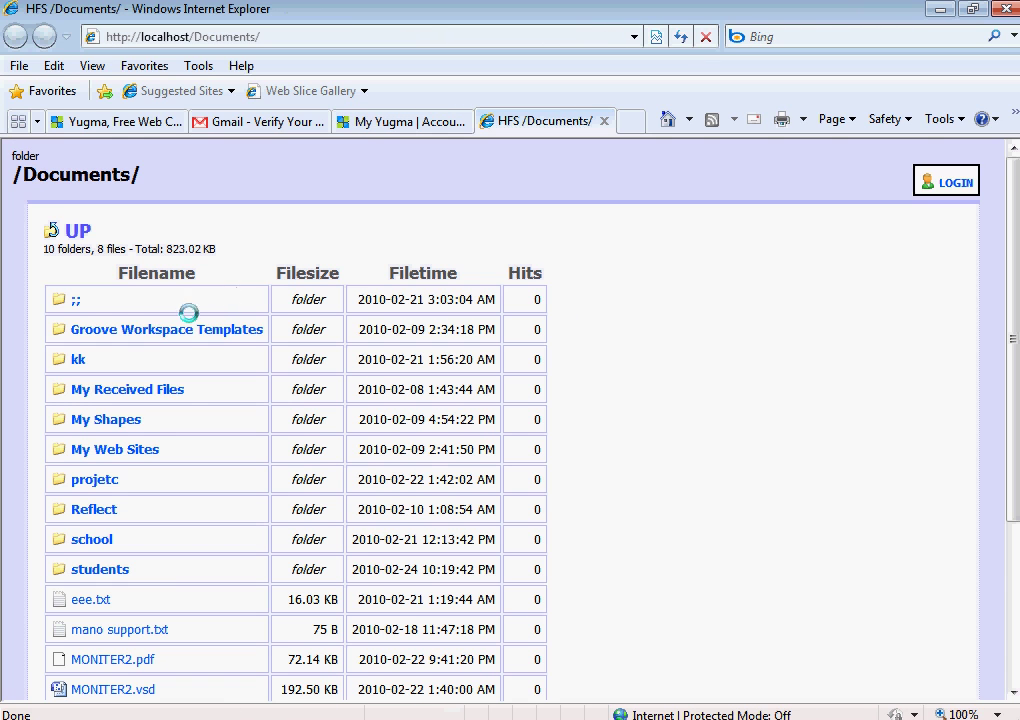
pyautogui.scroll(-5, 200, 413)
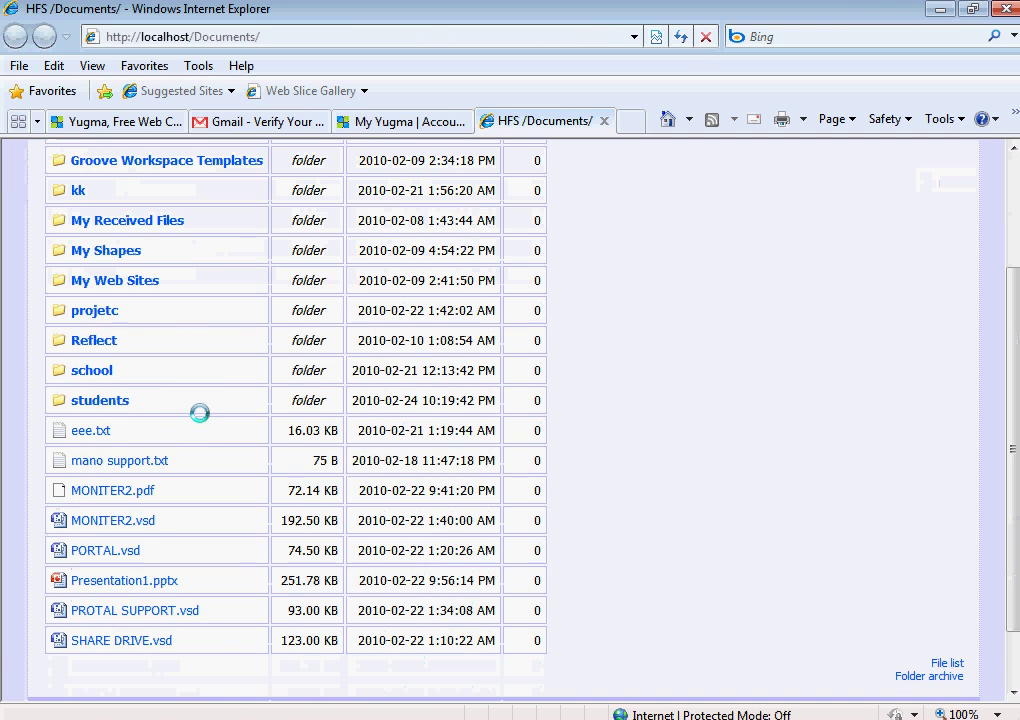
pyautogui.scroll(3, 200, 413)
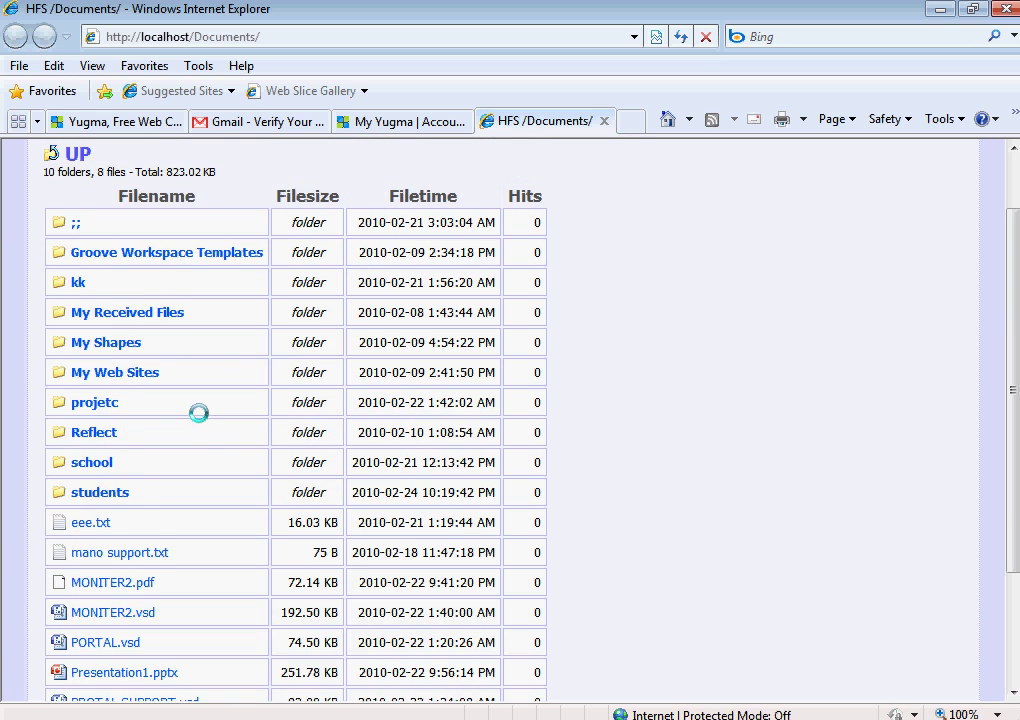
pyautogui.scroll(-3, 199, 413)
pyautogui.scroll(5, 198, 413)
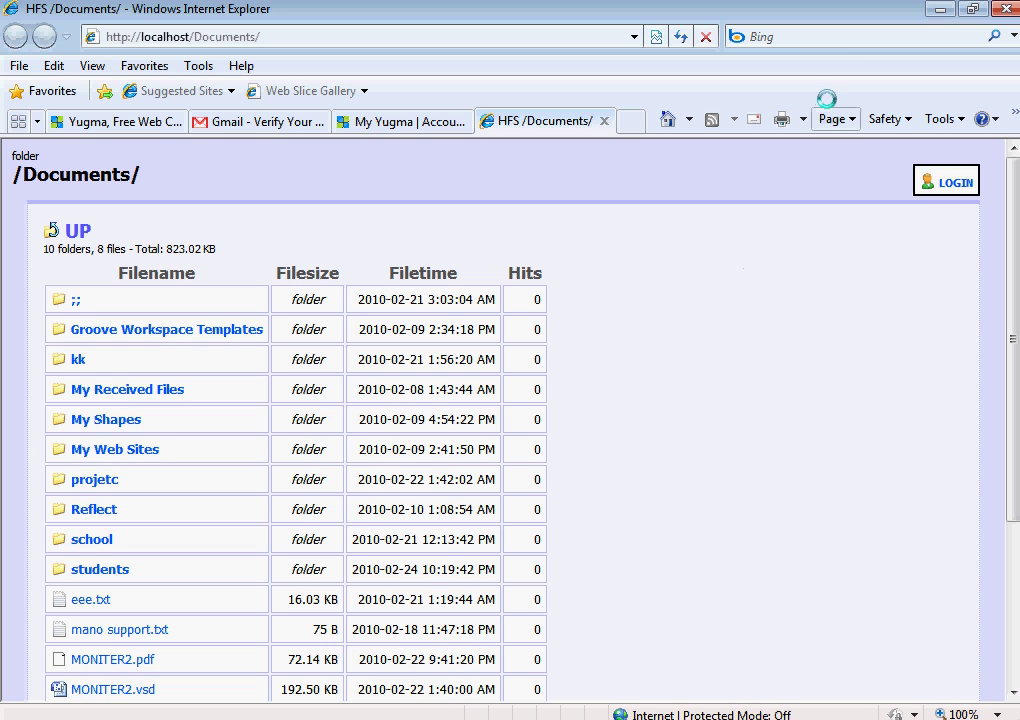
pyautogui.click(1004, 9)
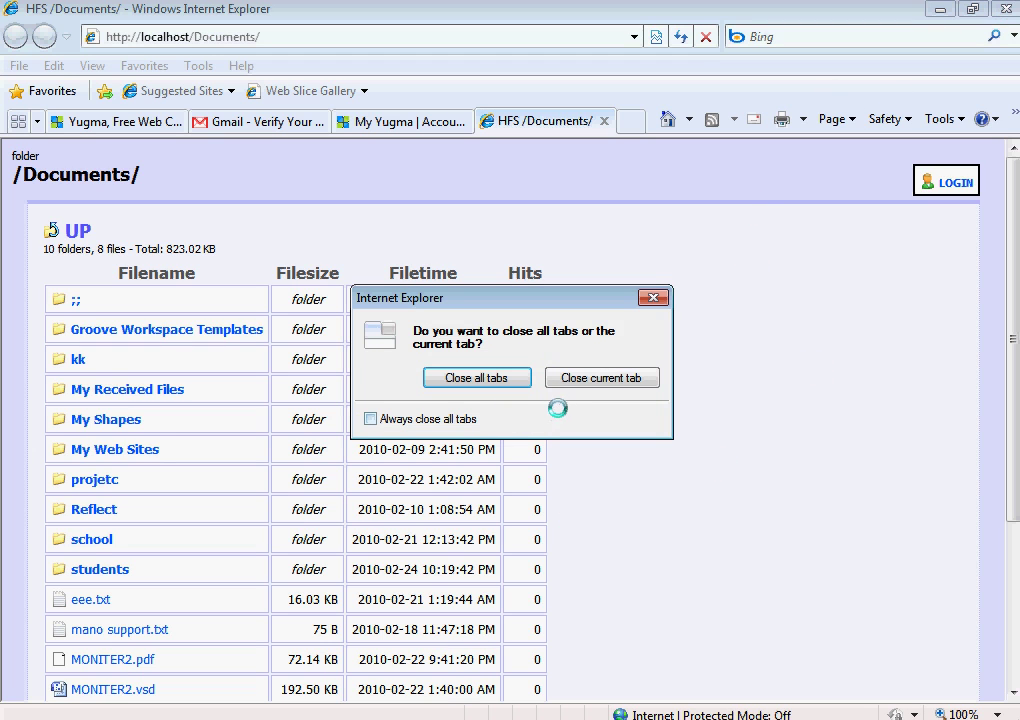
pyautogui.click(530, 378)
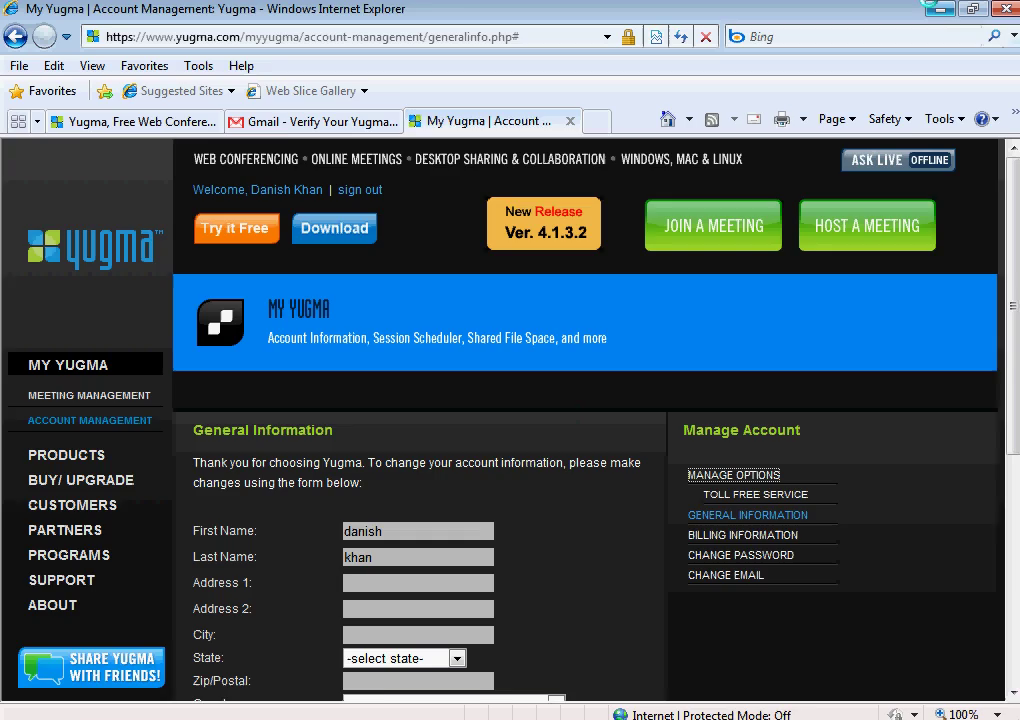